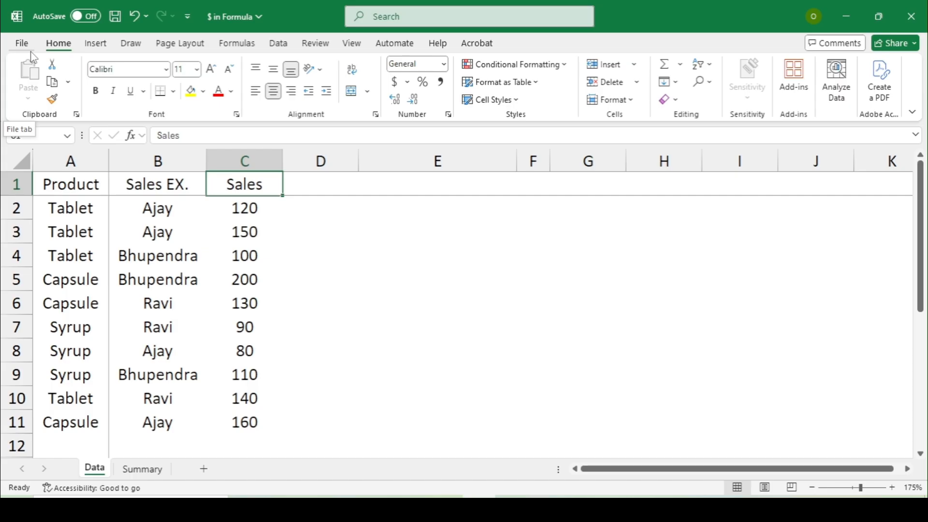
Step: Switch to the Summary sheet's empty grid of three executives against Tablet, Capsule and Syrup
{"action": "left_click", "coordinate": [142, 469]}
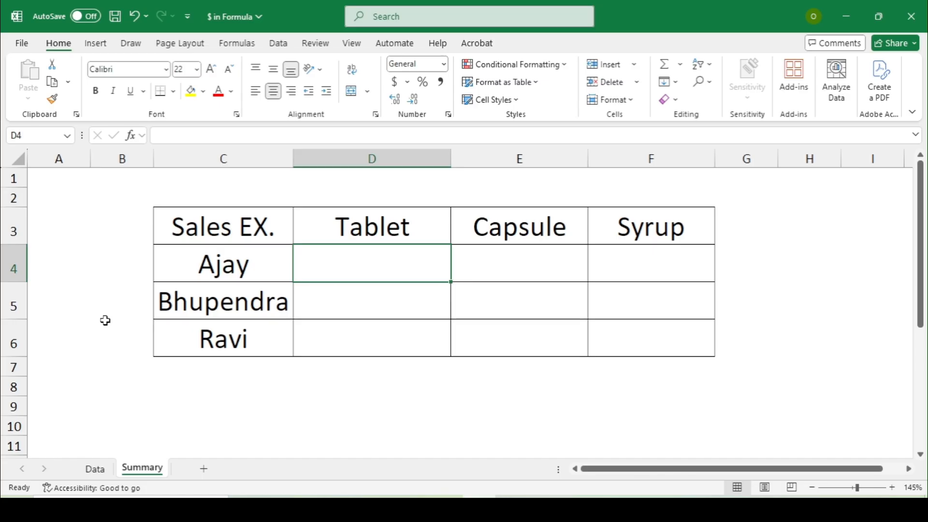
Step: Start a COUNTIFS in D4 matching Data!B2:B11 against Ajay in Summary!C4
{"action": "type", "text": "=C"}
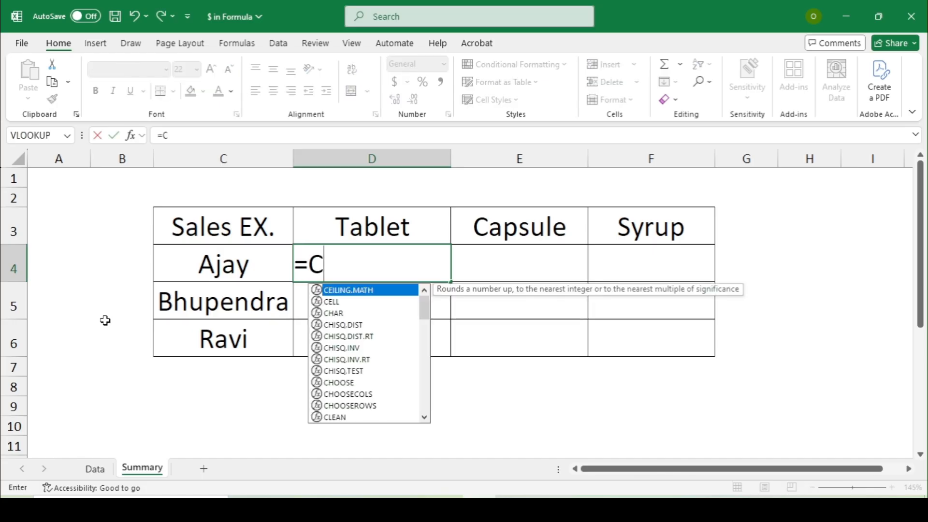
{"action": "type", "text": "OUNT"}
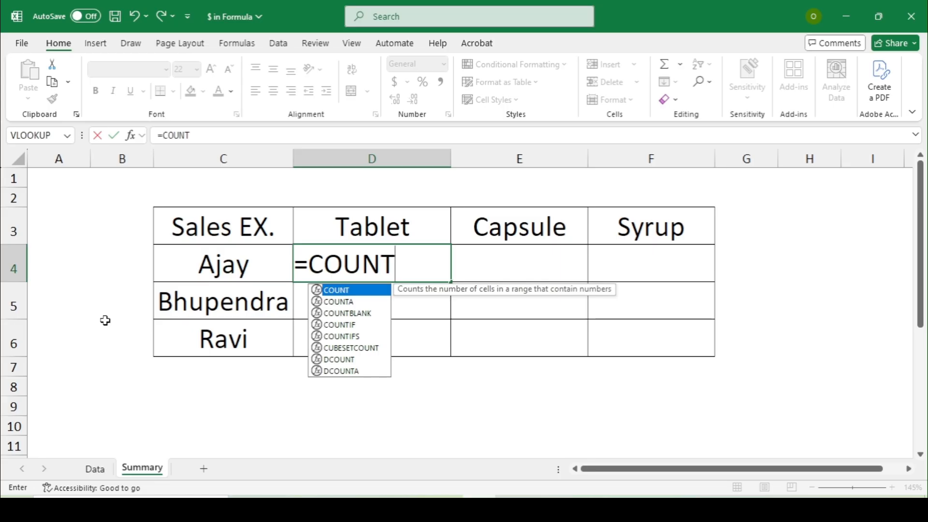
{"action": "type", "text": "IFS"}
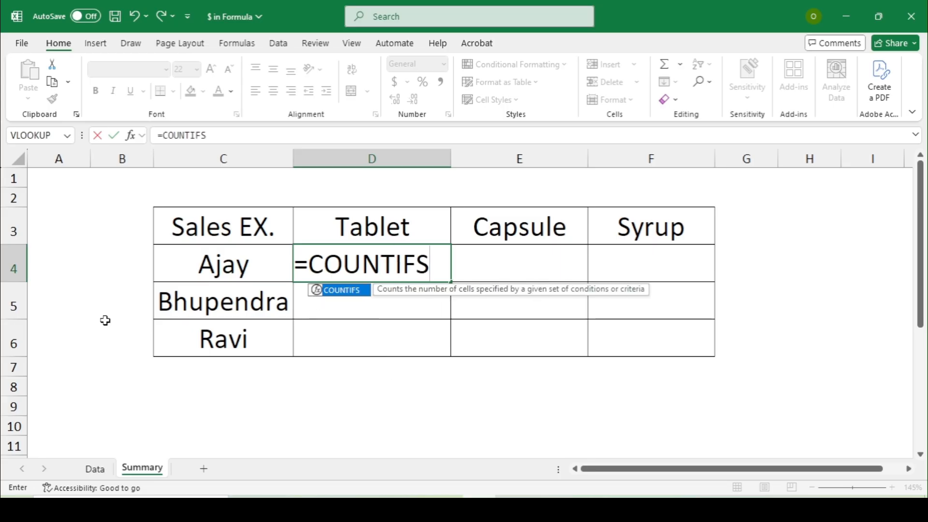
{"action": "type", "text": "("}
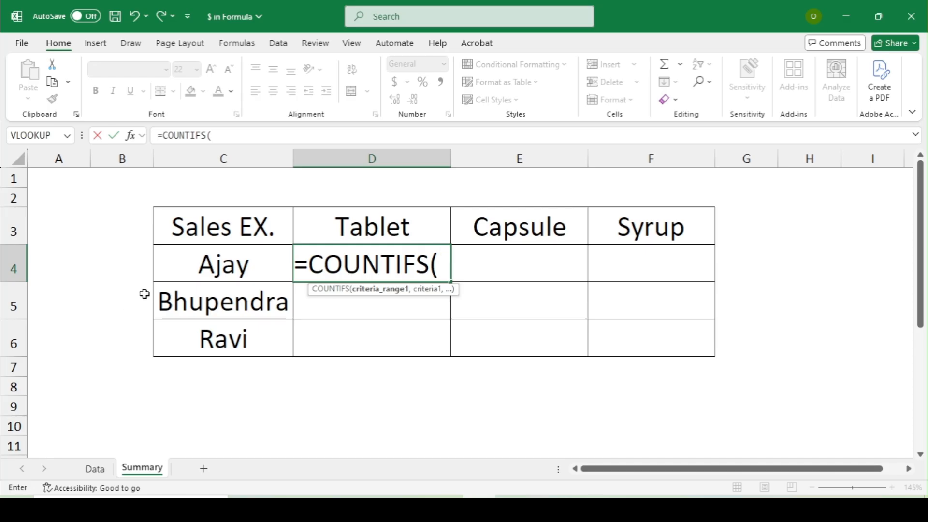
{"action": "left_click", "coordinate": [94, 468]}
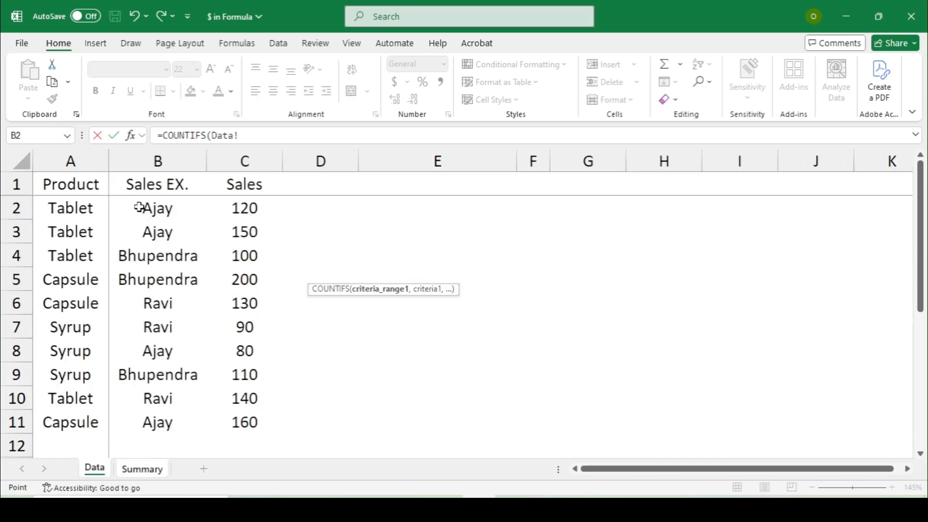
{"action": "left_click_drag", "start_coordinate": [141, 207], "coordinate": [162, 421]}
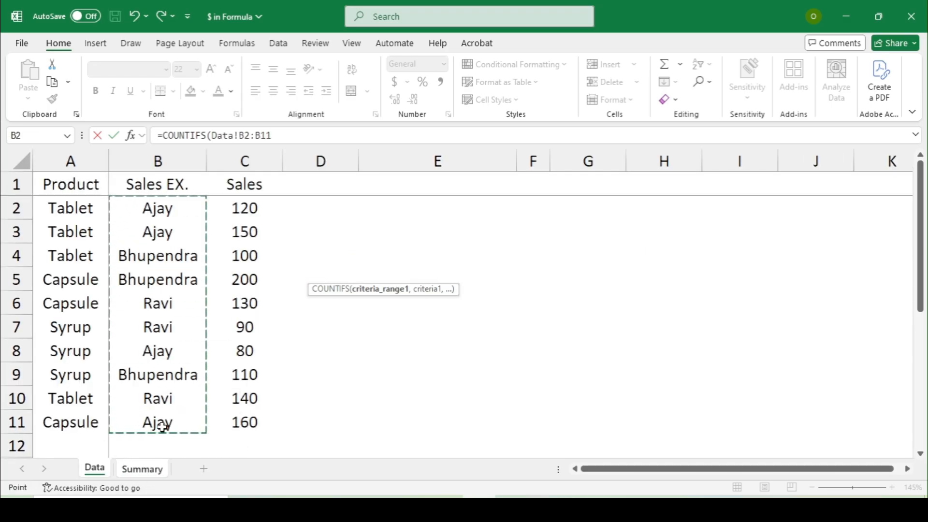
{"action": "type", "text": ","}
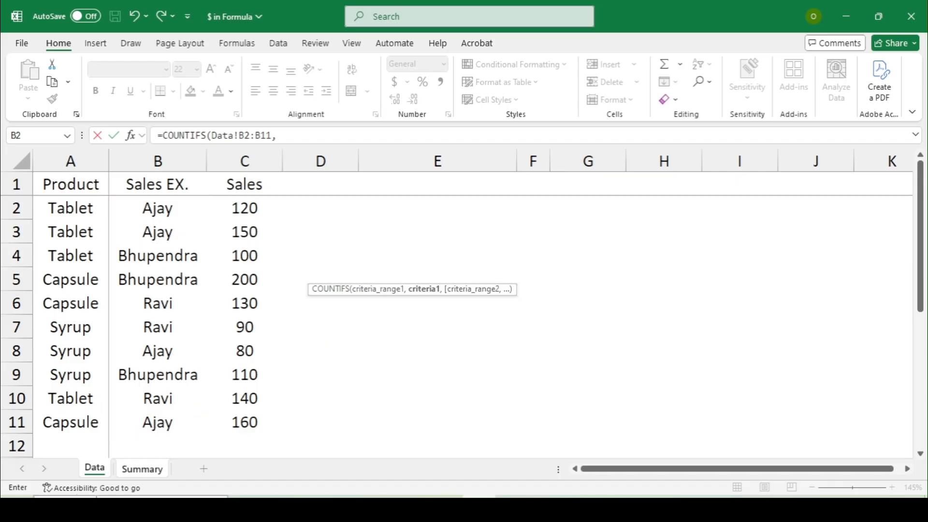
{"action": "left_click", "coordinate": [154, 472]}
{"action": "left_click", "coordinate": [125, 263]}
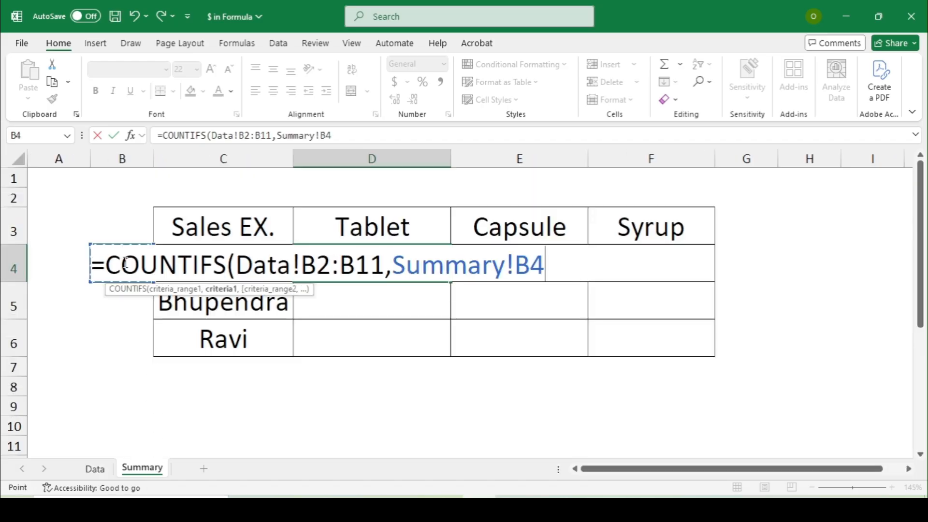
{"action": "key", "text": "Right"}
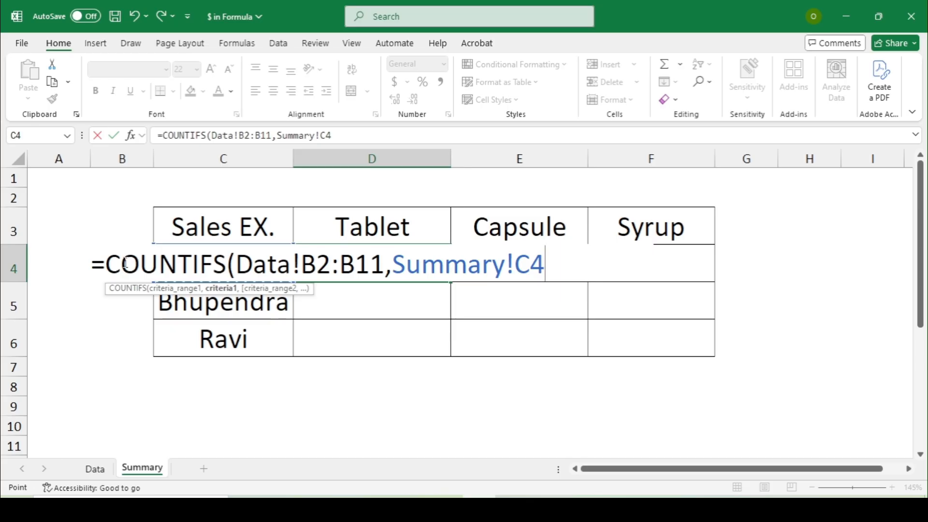
{"action": "type", "text": ","}
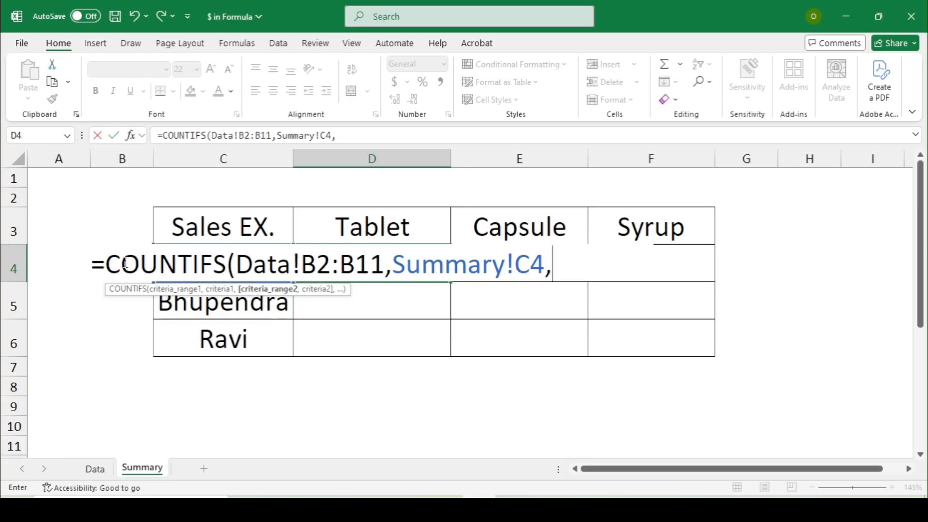
Step: Add the Data!A2:A11 criterion matched to the Tablet heading D3 and commit, giving 2
{"action": "left_click", "coordinate": [95, 469]}
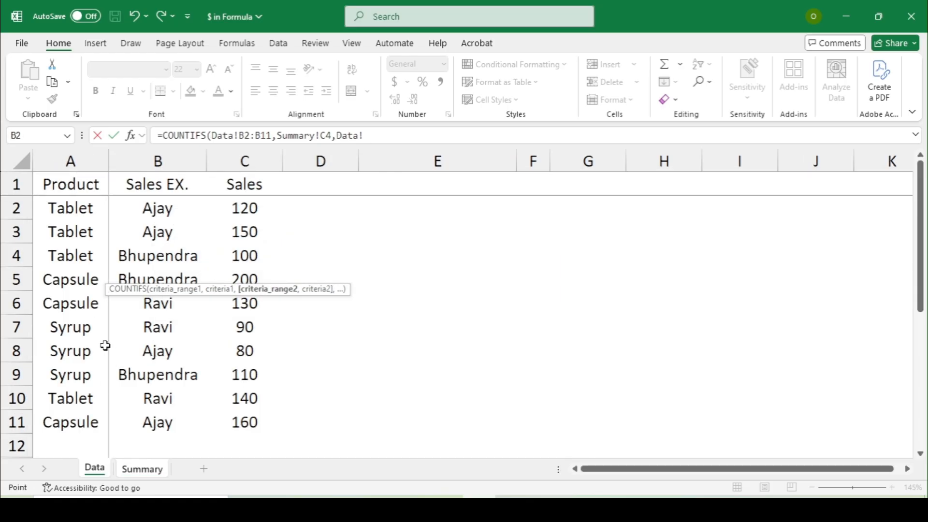
{"action": "left_click_drag", "start_coordinate": [58, 214], "coordinate": [90, 422]}
{"action": "type", "text": ","}
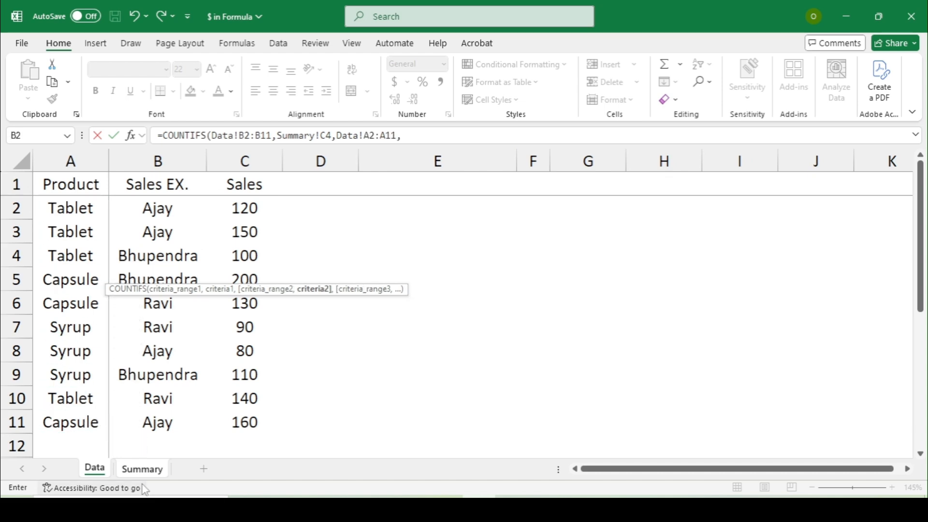
{"action": "left_click", "coordinate": [142, 469]}
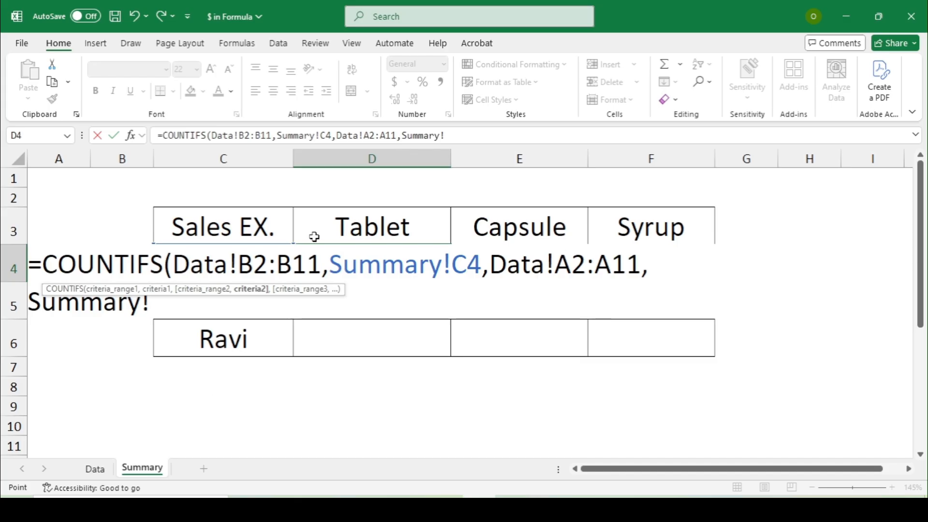
{"action": "left_click", "coordinate": [322, 227]}
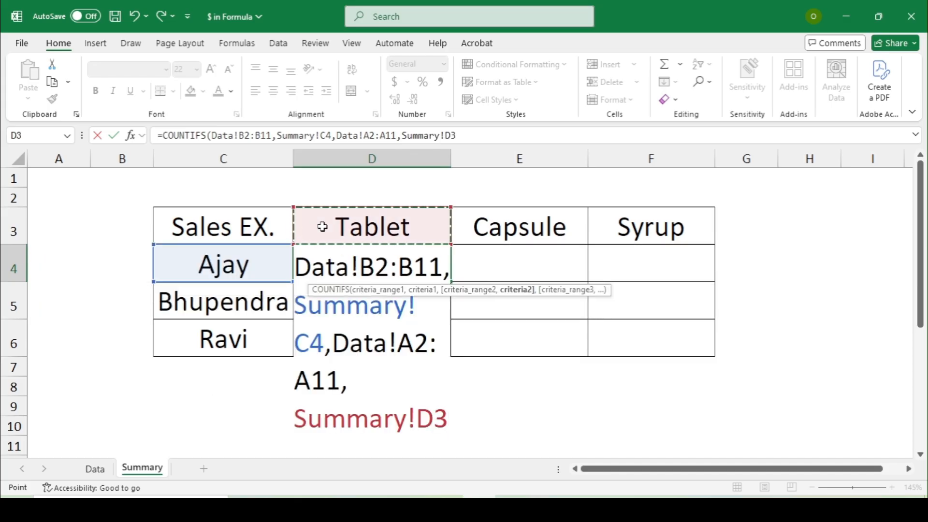
{"action": "type", "text": ")"}
{"action": "key", "text": "ctrl+Return"}
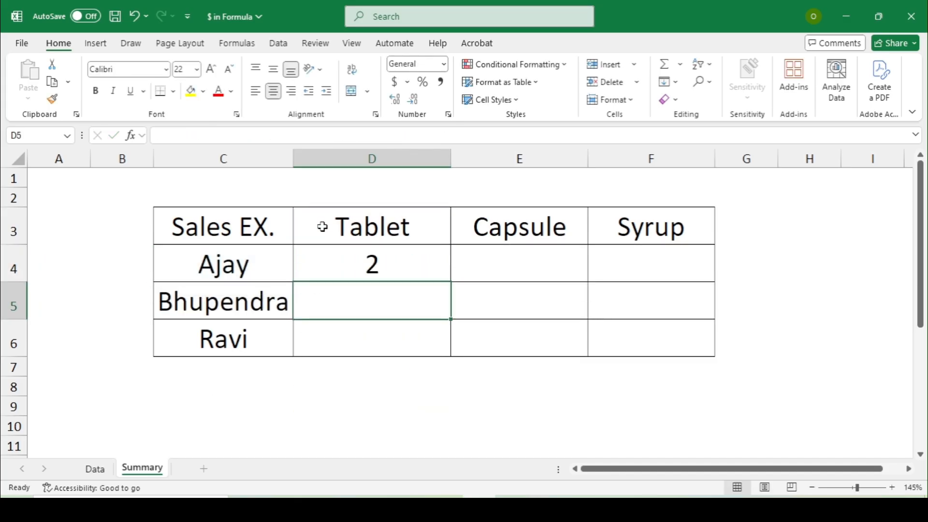
Step: Copy D4's COUNTIFS down the Tablet column and across the Capsule and Syrup columns
{"action": "key", "text": "ctrl+c"}
{"action": "key", "text": "shift+Down"}
{"action": "key", "text": "shift+Down"}
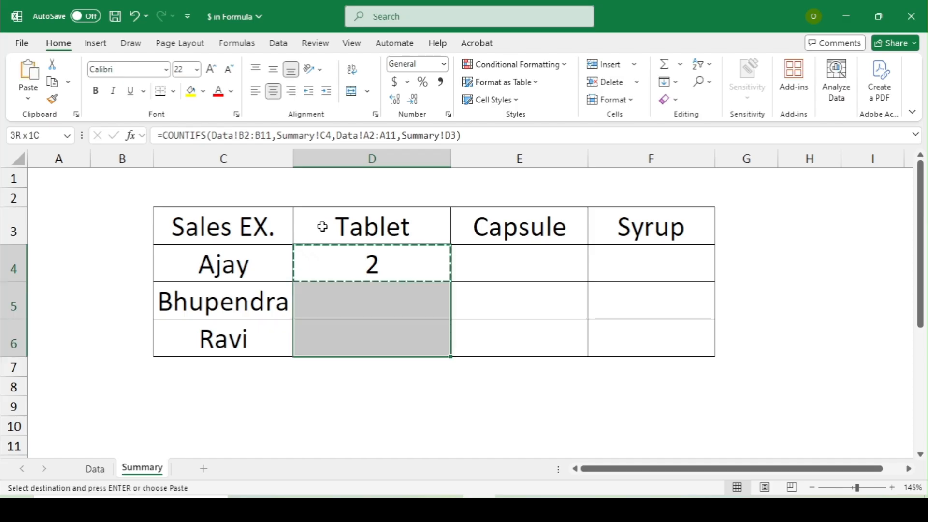
{"action": "key", "text": "Return"}
{"action": "key", "text": "ctrl+c"}
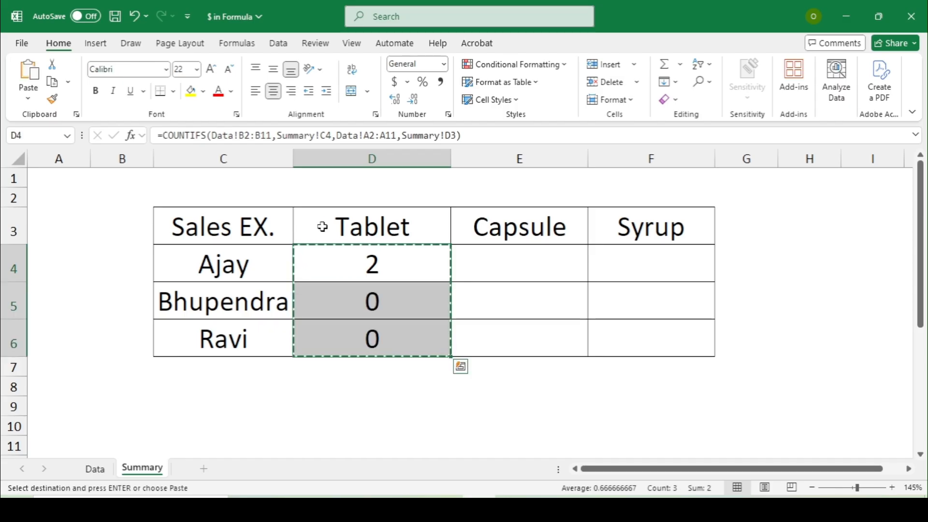
{"action": "key", "text": "Right"}
{"action": "key", "text": "shift+Down"}
{"action": "key", "text": "shift+Down"}
{"action": "key", "text": "Return"}
{"action": "key", "text": "ctrl+c"}
{"action": "key", "text": "Right"}
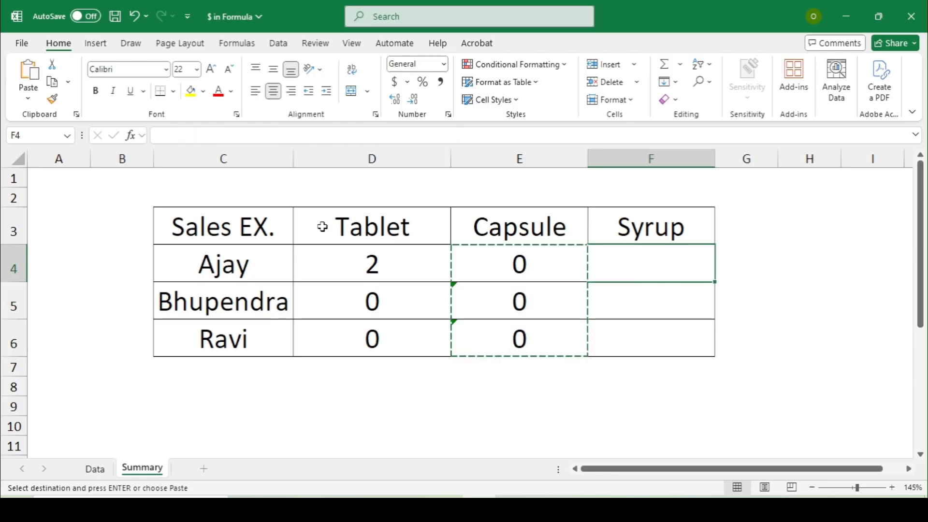
{"action": "key", "text": "shift+Down"}
{"action": "key", "text": "shift+Down"}
{"action": "key", "text": "Return"}
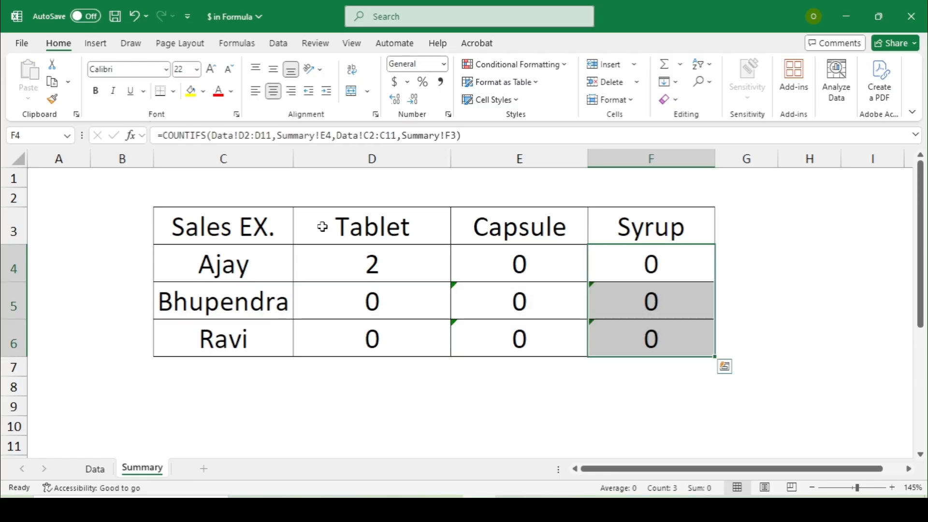
Step: Inspect the copied formulas in D4, E4 and E5 to see their shifted references
{"action": "key", "text": "Left"}
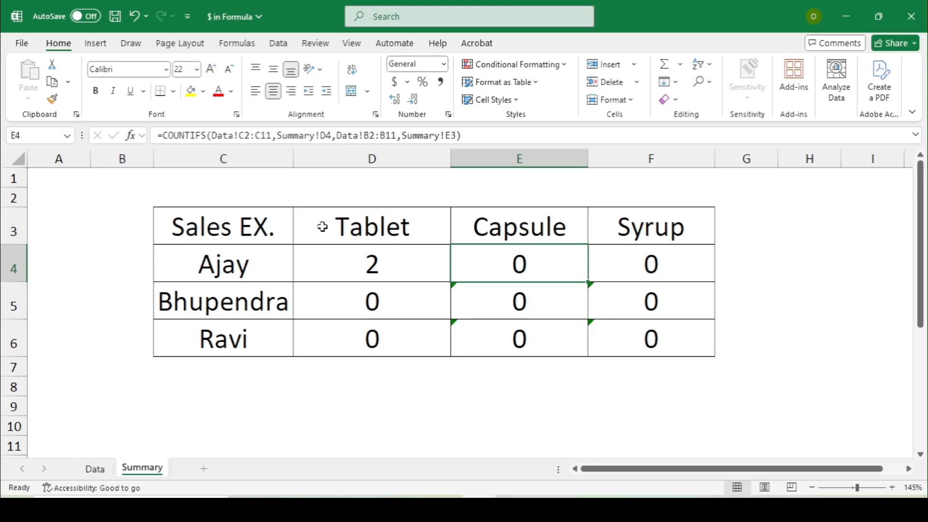
{"action": "key", "text": "Left"}
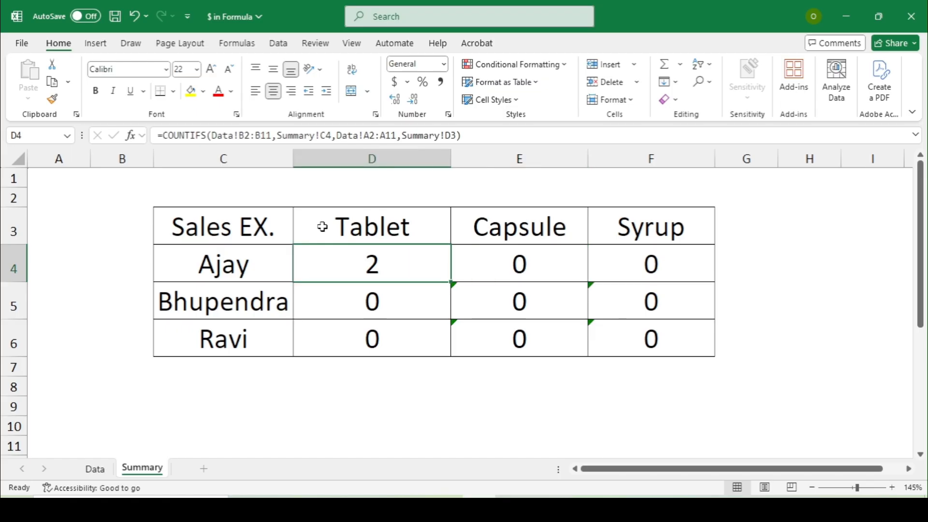
{"action": "key", "text": "Right"}
{"action": "key", "text": "Down"}
{"action": "key", "text": "Down"}
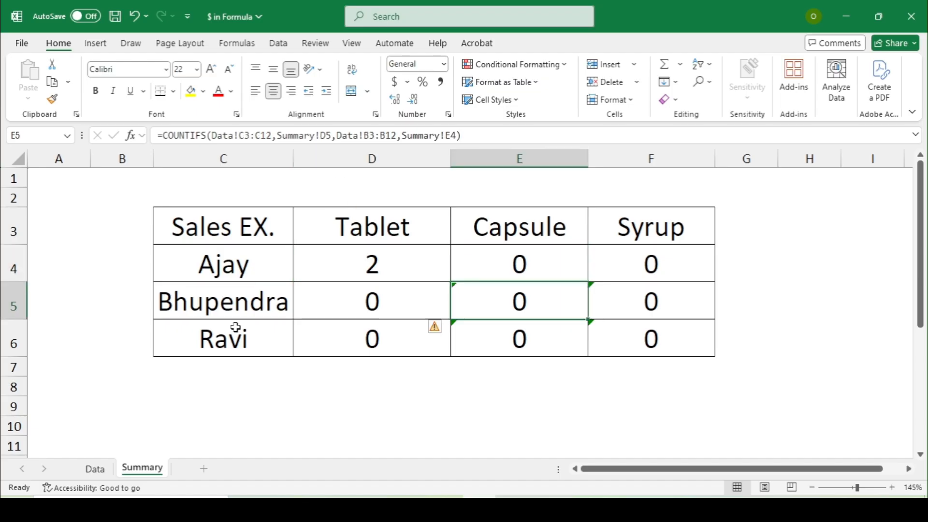
{"action": "key", "text": "Left"}
{"action": "key", "text": "Left"}
{"action": "key", "text": "Up"}
{"action": "key", "text": "Up"}
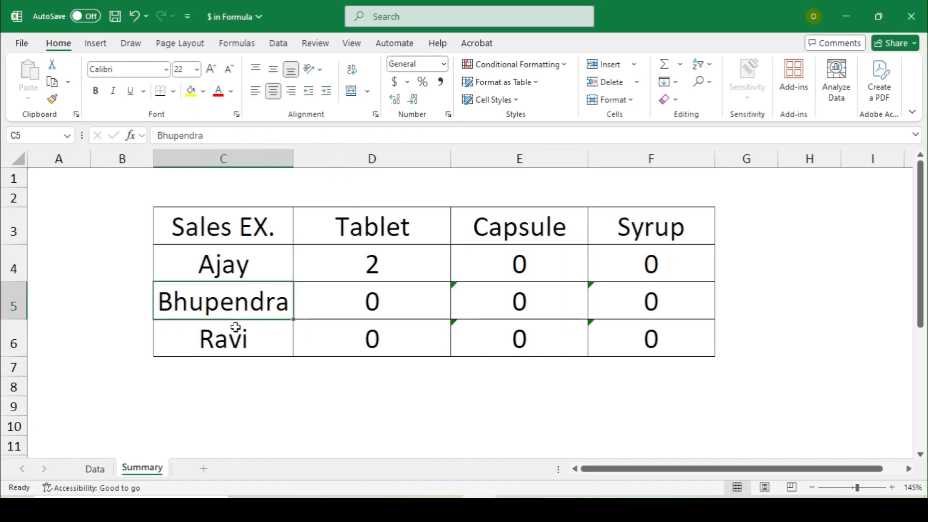
{"action": "key", "text": "Right"}
Step: Select D4:F6 and delete all the zero-returning copied formulas
{"action": "key", "text": "shift+Down"}
{"action": "key", "text": "shift+Down"}
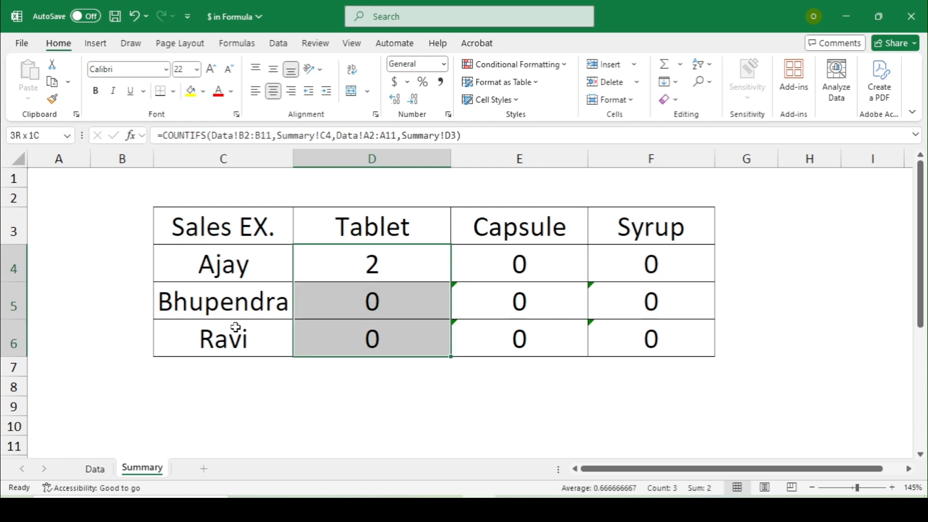
{"action": "key", "text": "shift+Right"}
{"action": "key", "text": "shift+Right"}
{"action": "key", "text": "Delete"}
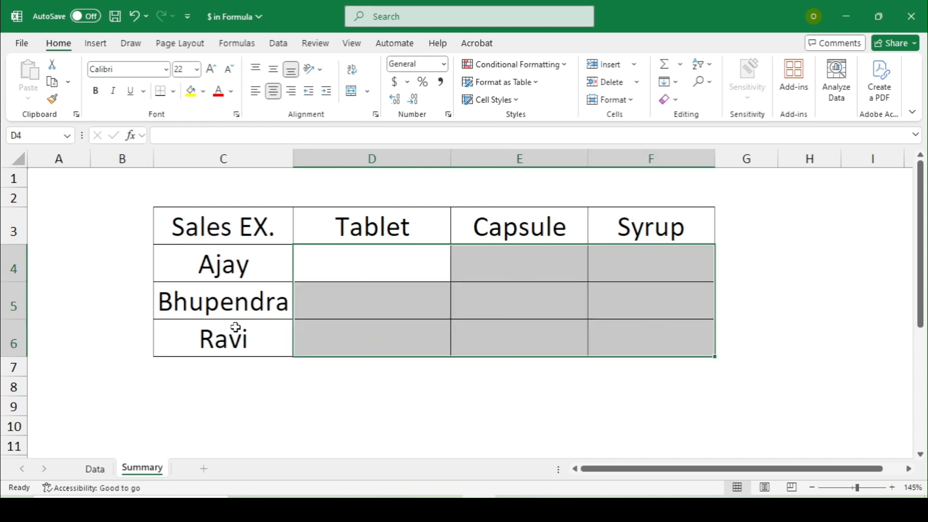
{"action": "key", "text": "Up"}
Step: Begin a SUMIFS in D4 summing Data!C2:C11 where Data!B2:B11 matches Ajay in C4
{"action": "key", "text": "Down"}
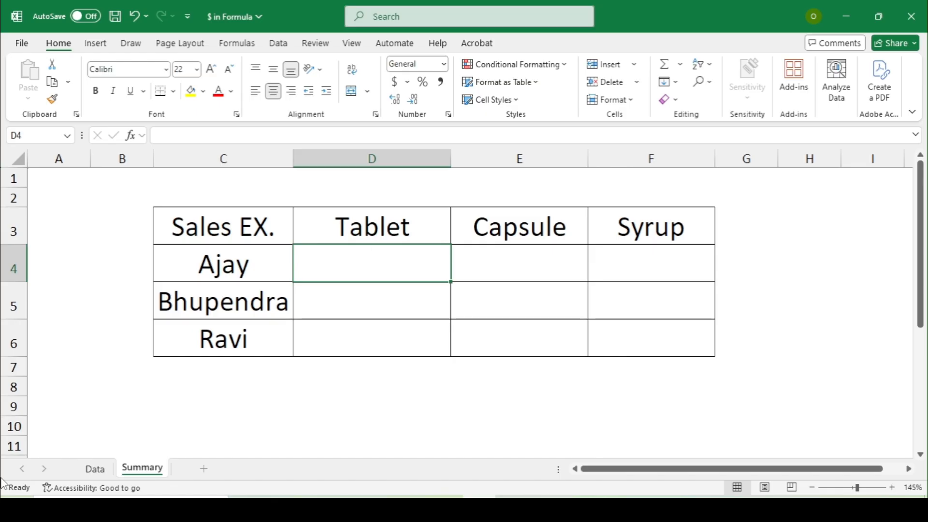
{"action": "type", "text": "=S"}
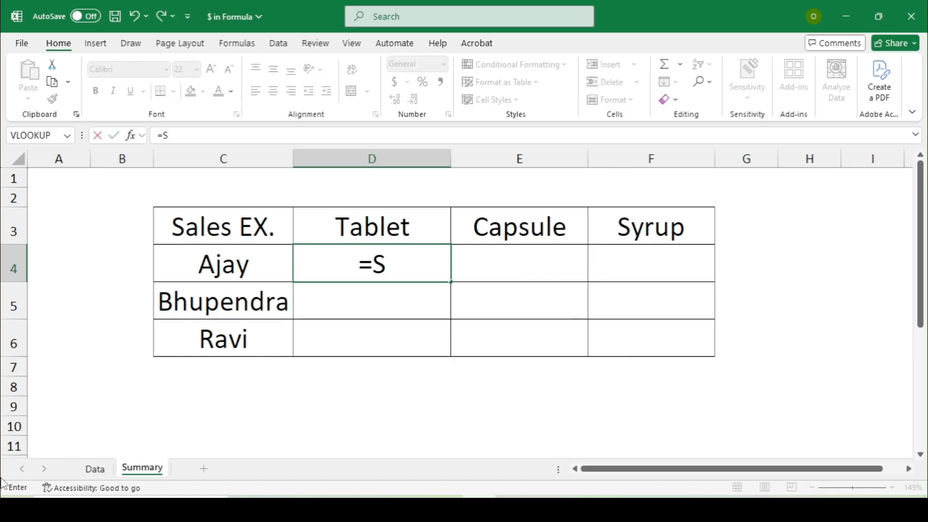
{"action": "type", "text": "UMIFS"}
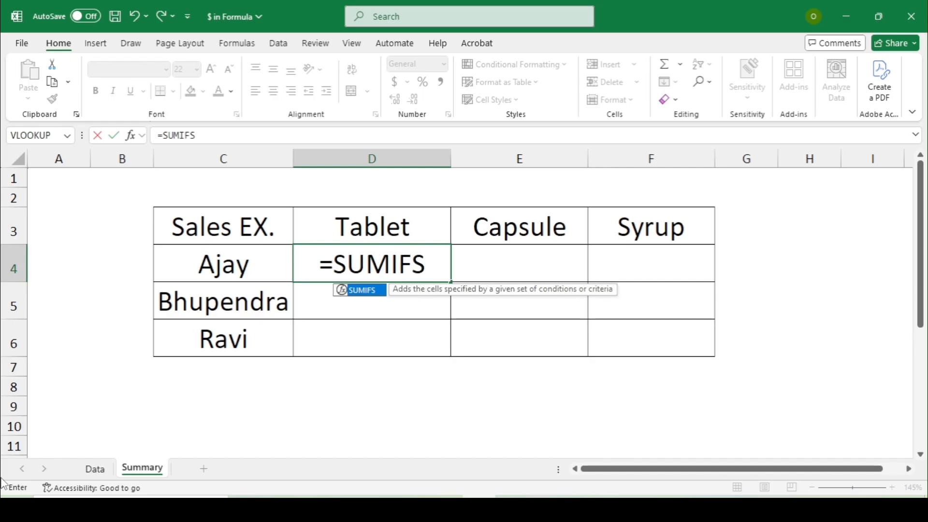
{"action": "type", "text": "("}
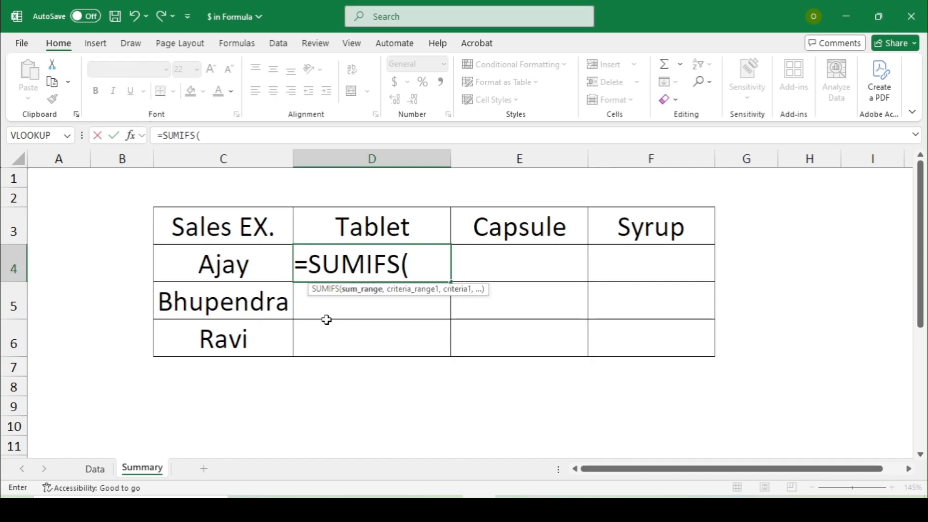
{"action": "left_click", "coordinate": [93, 468]}
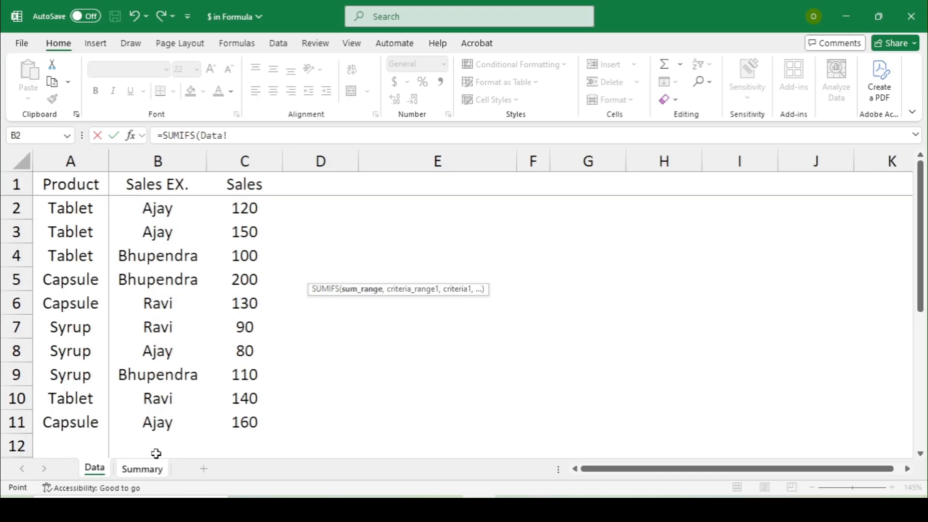
{"action": "left_click_drag", "start_coordinate": [245, 207], "coordinate": [243, 421]}
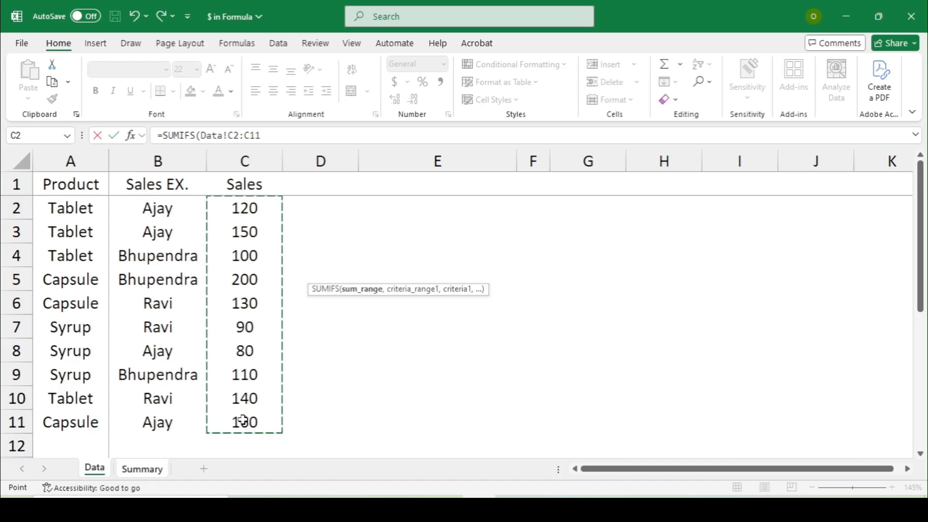
{"action": "type", "text": ","}
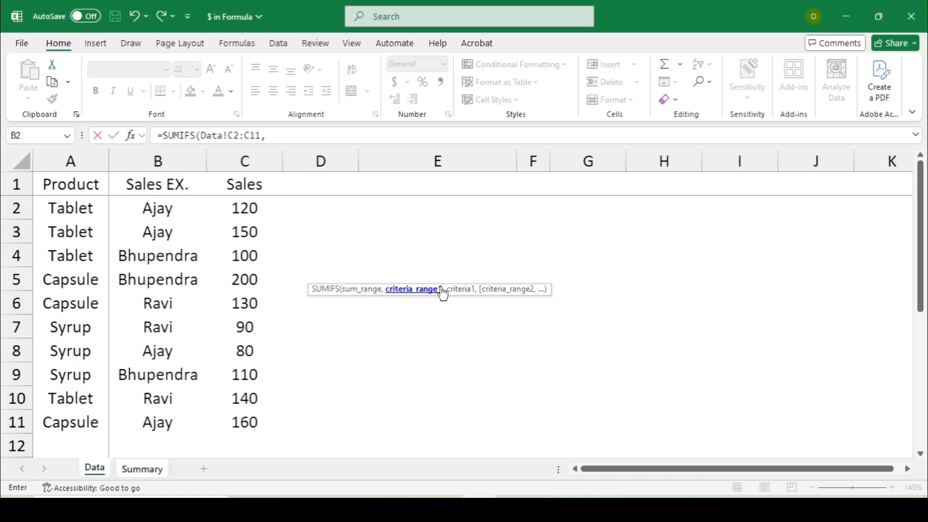
{"action": "left_click_drag", "start_coordinate": [136, 206], "coordinate": [145, 423]}
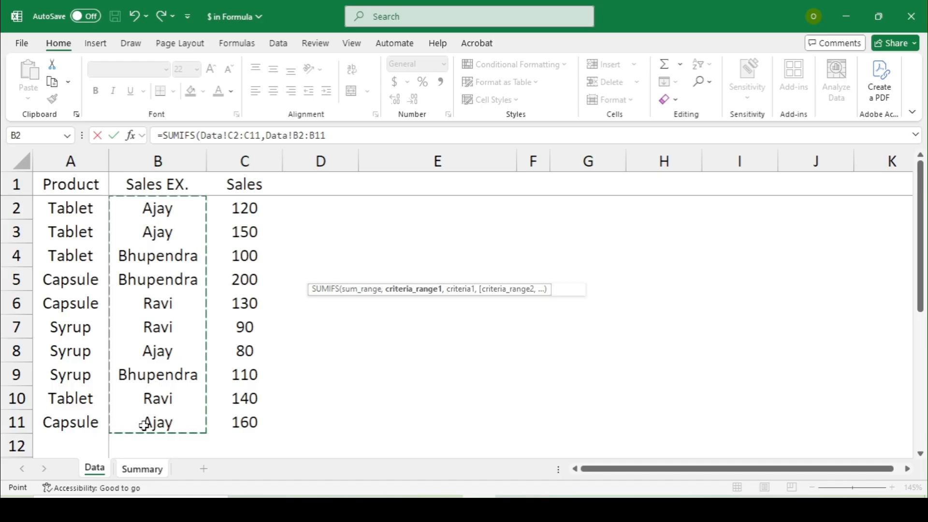
{"action": "type", "text": ","}
{"action": "left_click", "coordinate": [145, 470]}
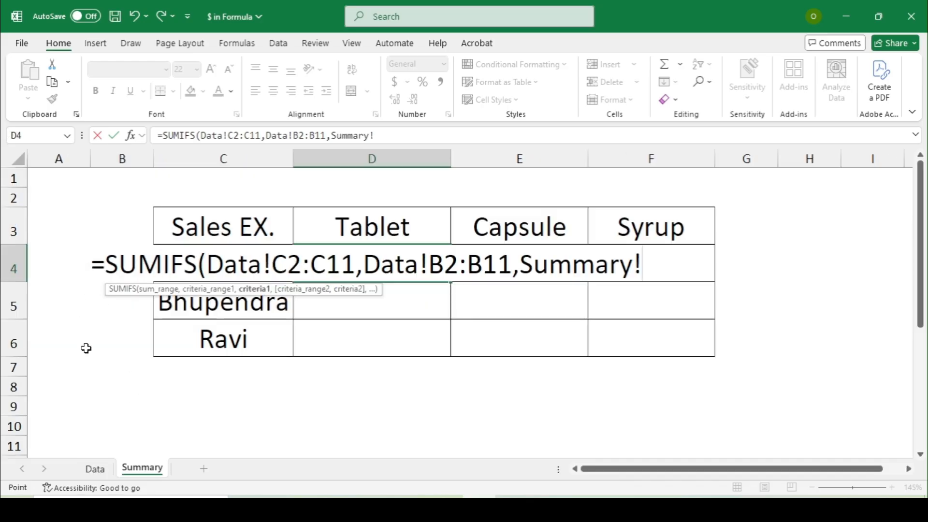
{"action": "left_click", "coordinate": [188, 335]}
{"action": "key", "text": "Up"}
{"action": "key", "text": "Up"}
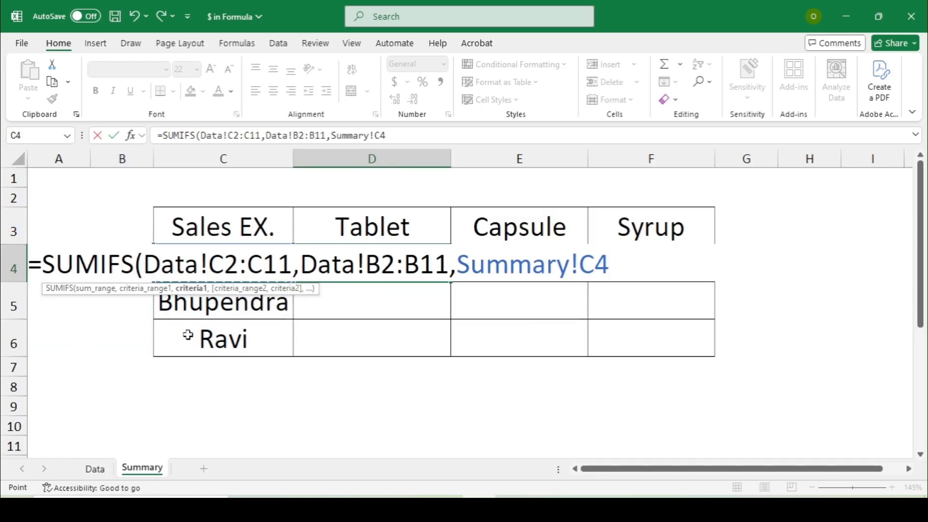
{"action": "type", "text": ","}
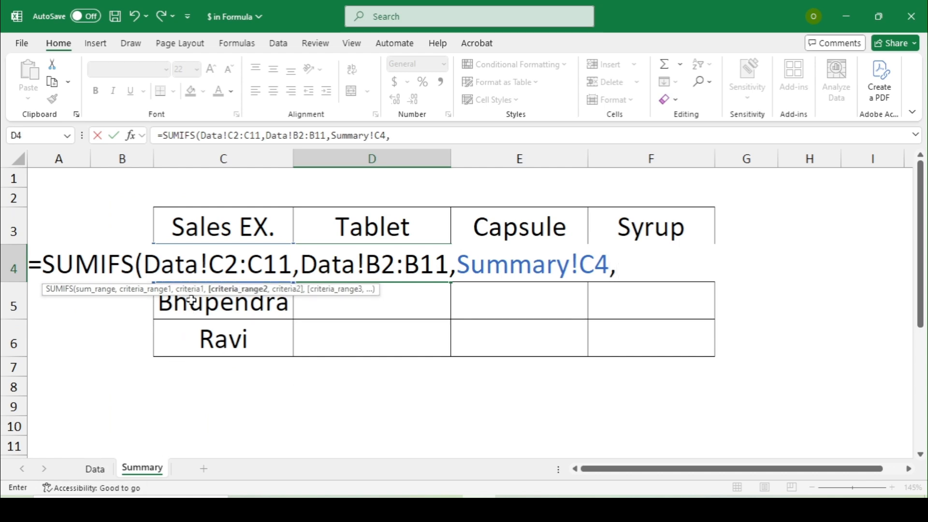
Step: Add the Data!A2:A11 product criterion matched to Tablet in D3, giving 270
{"action": "left_click", "coordinate": [95, 468]}
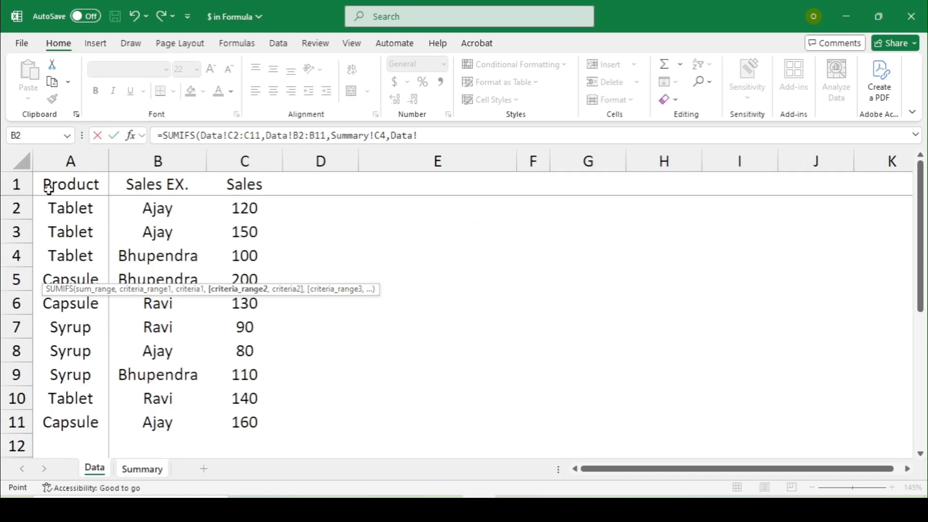
{"action": "left_click_drag", "start_coordinate": [58, 201], "coordinate": [69, 424]}
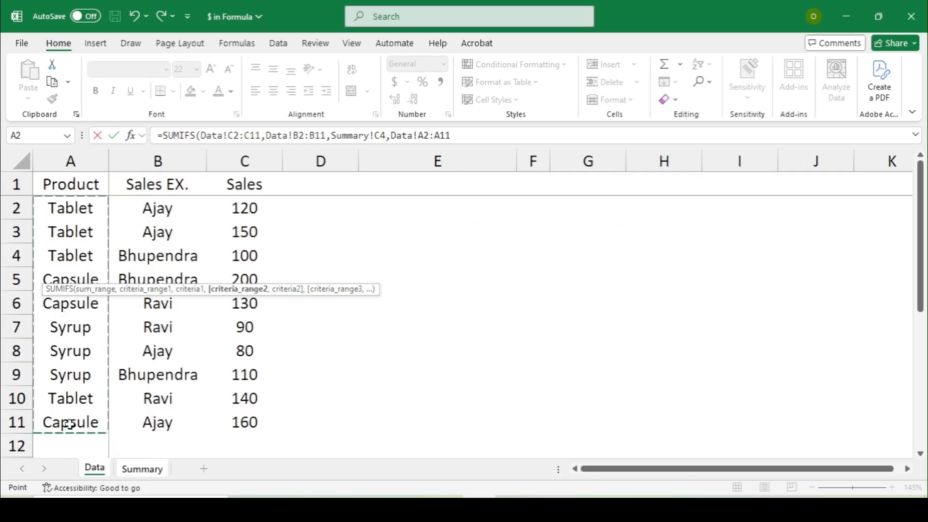
{"action": "type", "text": ","}
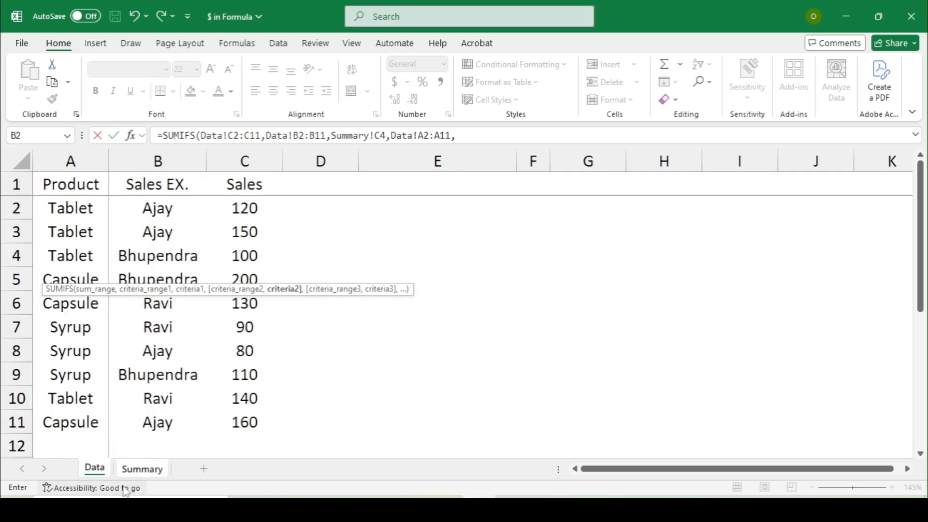
{"action": "left_click", "coordinate": [138, 479]}
{"action": "left_click", "coordinate": [321, 218]}
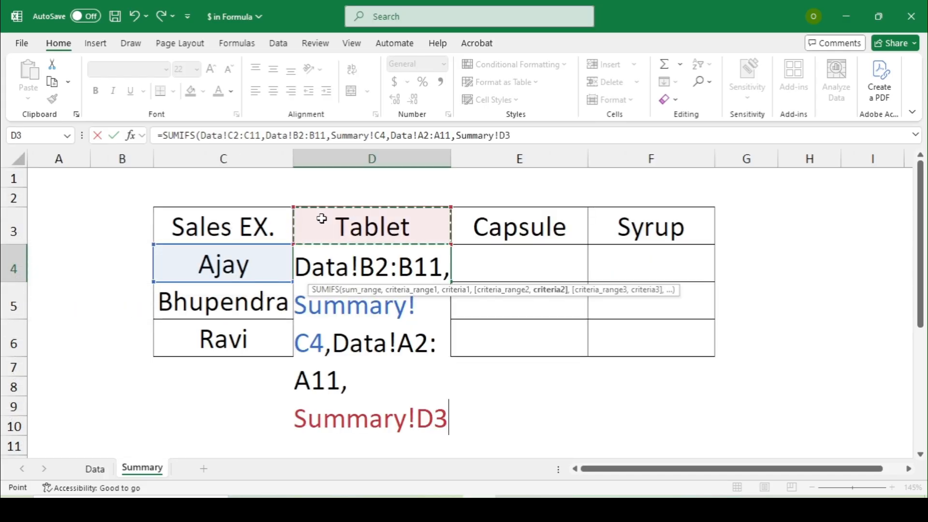
{"action": "type", "text": ")"}
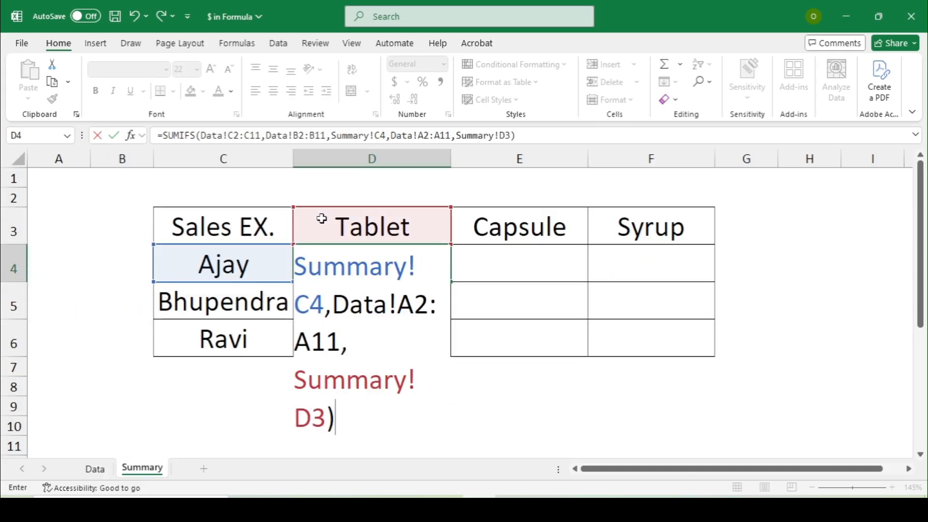
{"action": "key", "text": "Return"}
{"action": "key", "text": "Up"}
Step: Copy D4's SUMIFS into D5:D6, then into the Capsule and Syrup columns
{"action": "key", "text": "ctrl+c"}
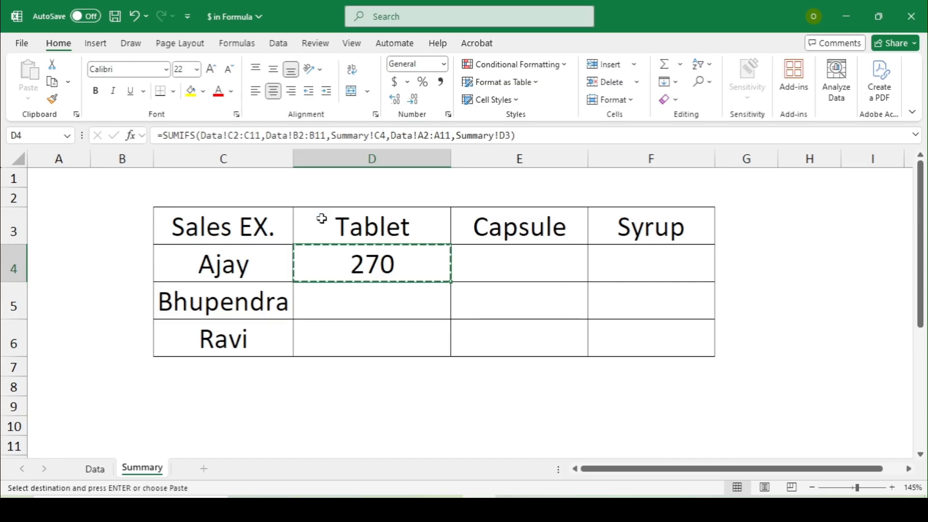
{"action": "key", "text": "shift+Down"}
{"action": "key", "text": "shift+Down"}
{"action": "key", "text": "shift+Down"}
{"action": "key", "text": "shift+Up"}
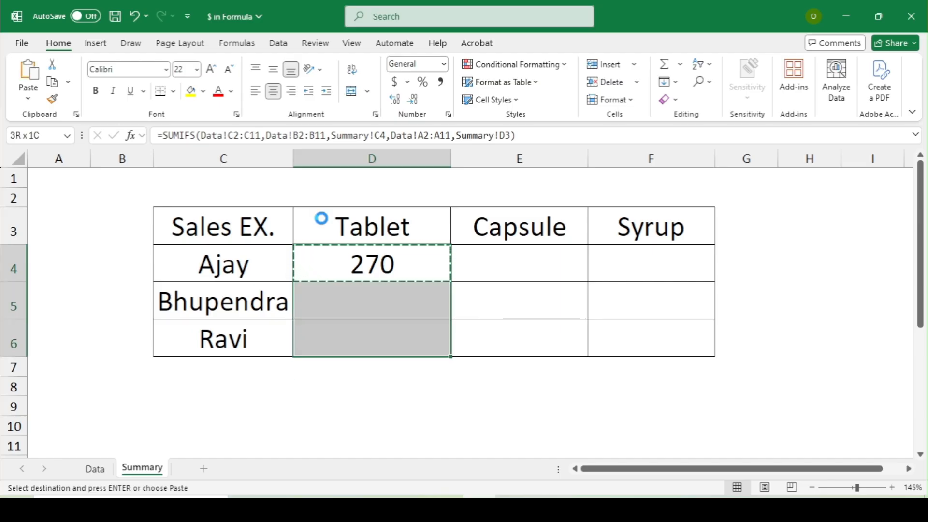
{"action": "key", "text": "Return"}
{"action": "key", "text": "ctrl+c"}
{"action": "key", "text": "Right"}
{"action": "key", "text": "Return"}
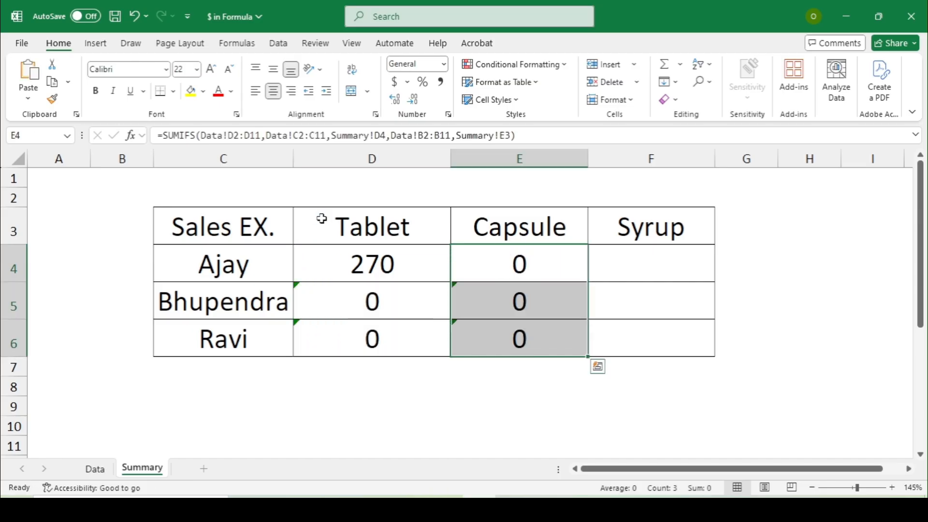
{"action": "key", "text": "ctrl+c"}
{"action": "key", "text": "Right"}
{"action": "key", "text": "Return"}
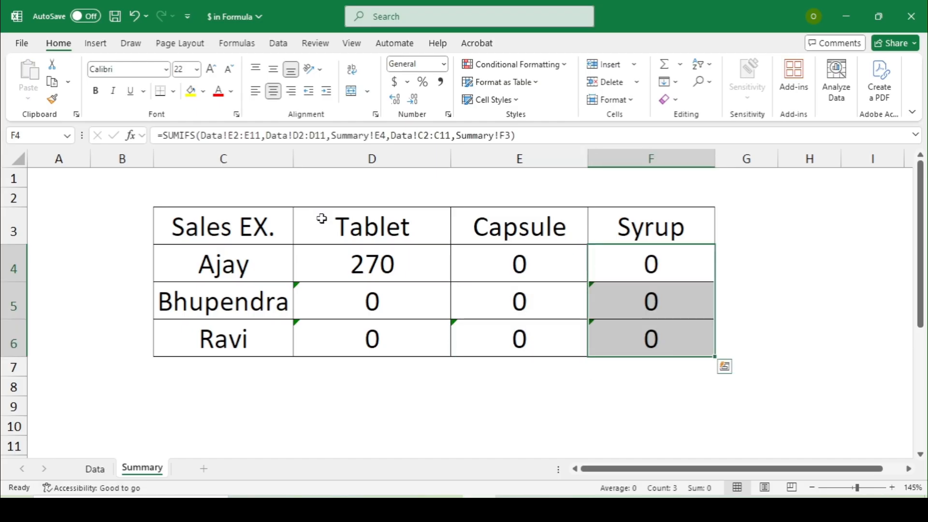
Step: Select D4:F6 and delete all the zero-returning totals
{"action": "key", "text": "Left"}
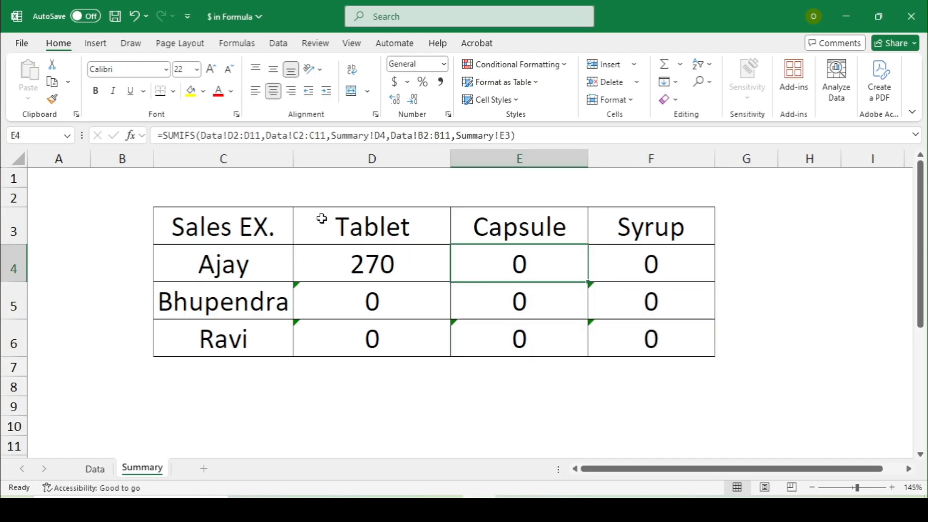
{"action": "key", "text": "Left"}
{"action": "key", "text": "shift+Right"}
{"action": "key", "text": "shift+Right"}
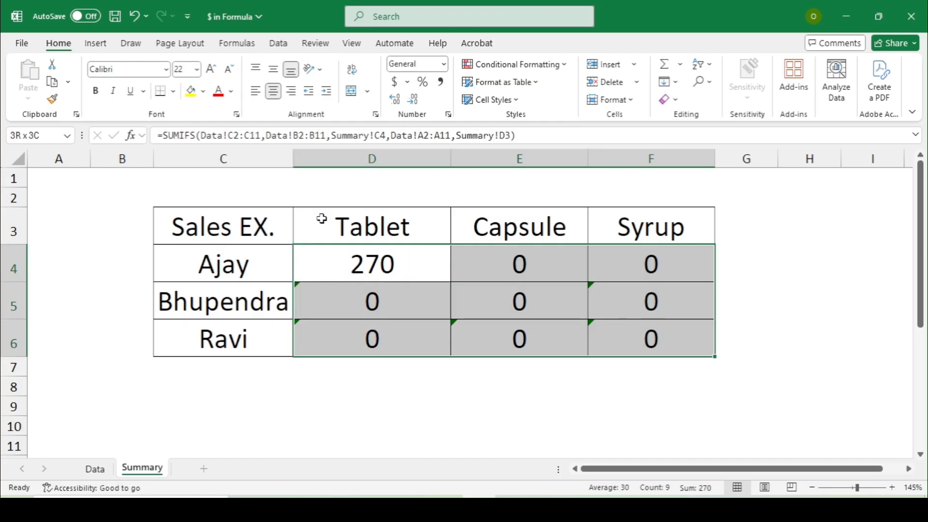
{"action": "key", "text": "Delete"}
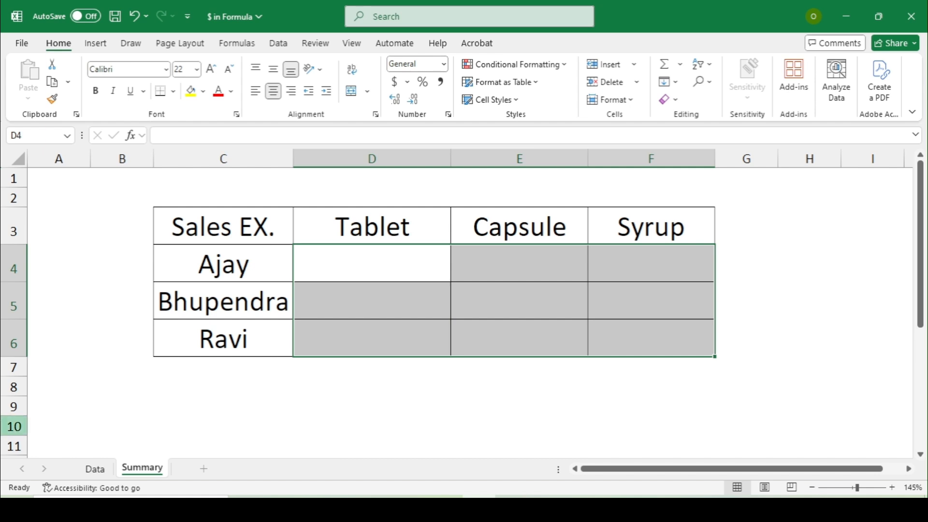
{"action": "key", "text": "Up"}
{"action": "key", "text": "Down"}
Step: Begin a COUNTIFS in D4 with absolute Data!$B$2:$B$11 and column-locked Summary!$C4
{"action": "type", "text": "="}
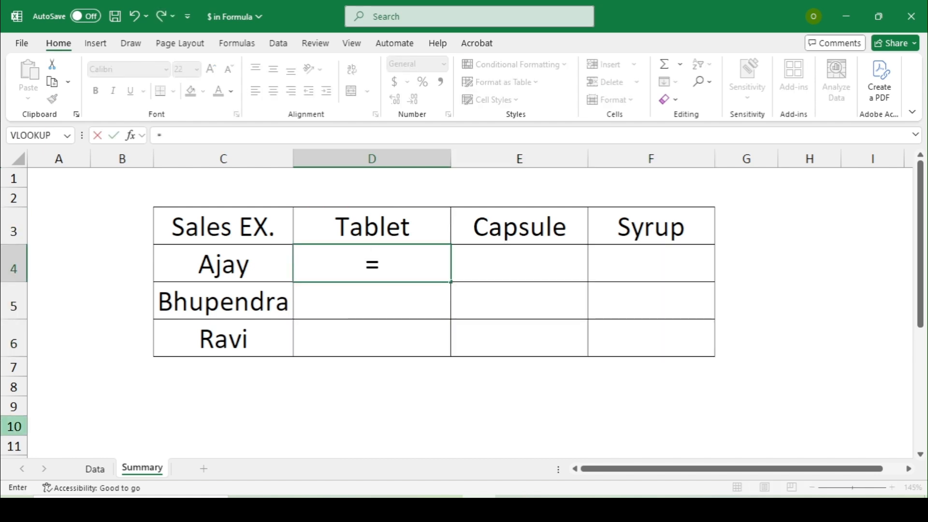
{"action": "type", "text": "COUN"}
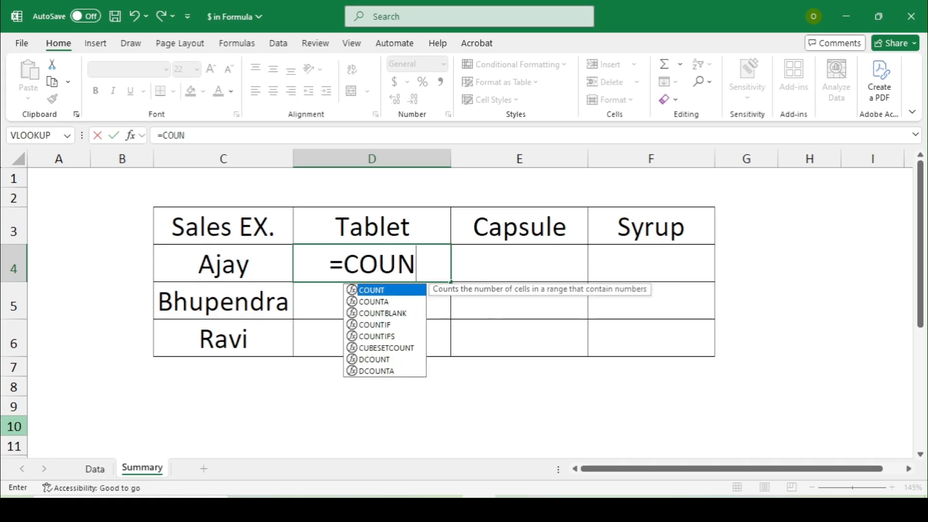
{"action": "type", "text": "TIFS"}
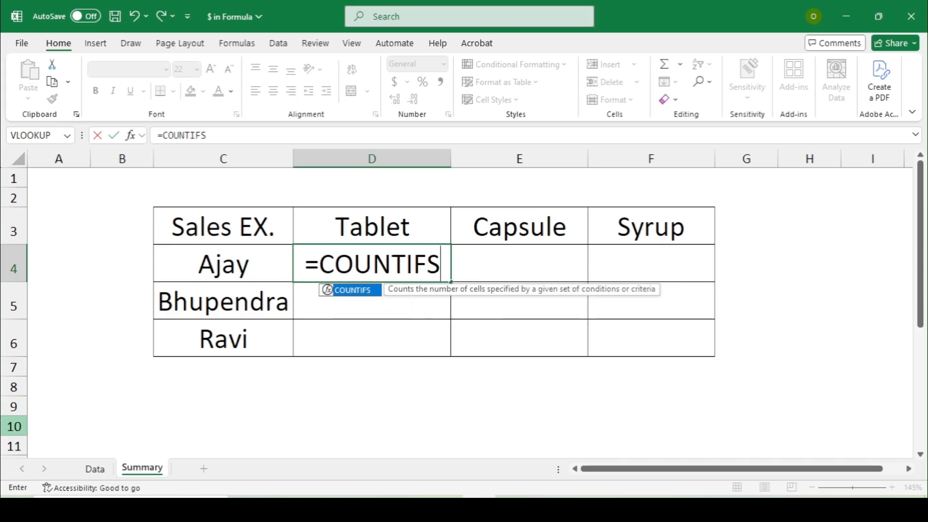
{"action": "type", "text": "("}
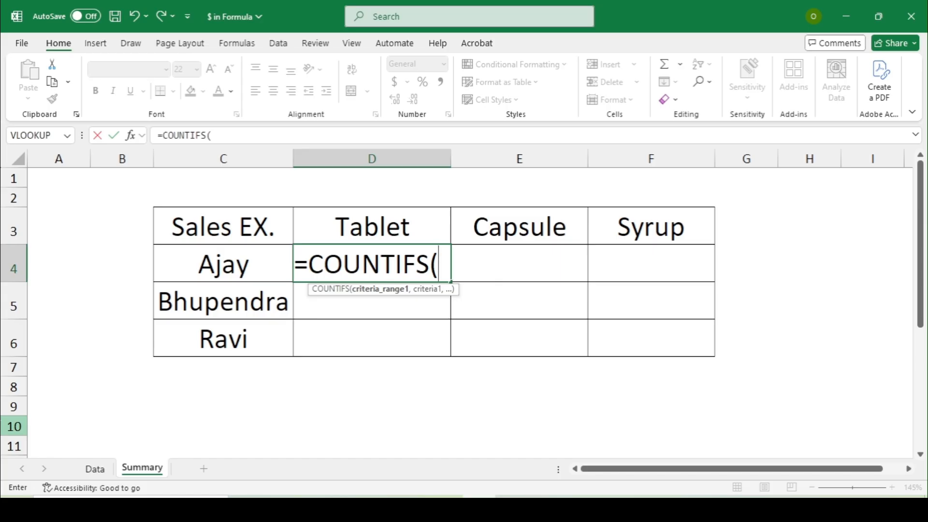
{"action": "left_click", "coordinate": [94, 469]}
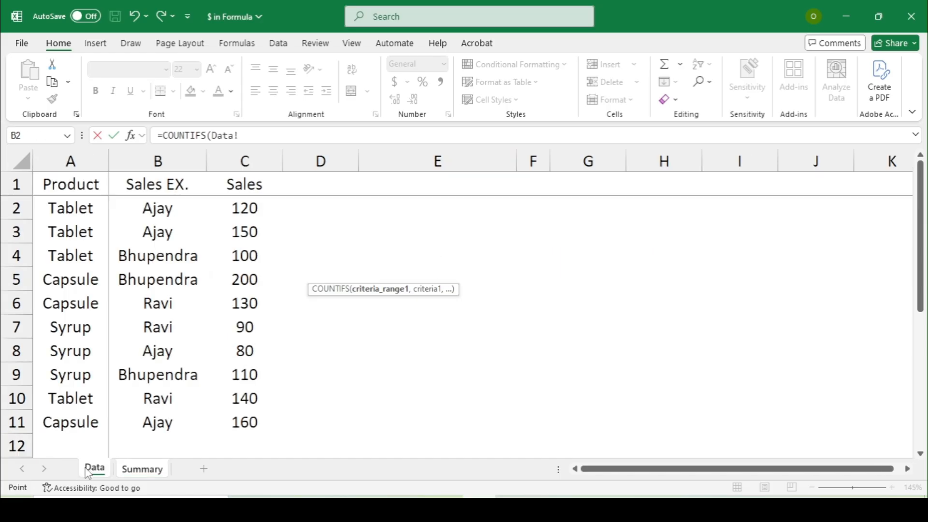
{"action": "left_click", "coordinate": [137, 213]}
{"action": "left_click_drag", "start_coordinate": [137, 229], "coordinate": [163, 419]}
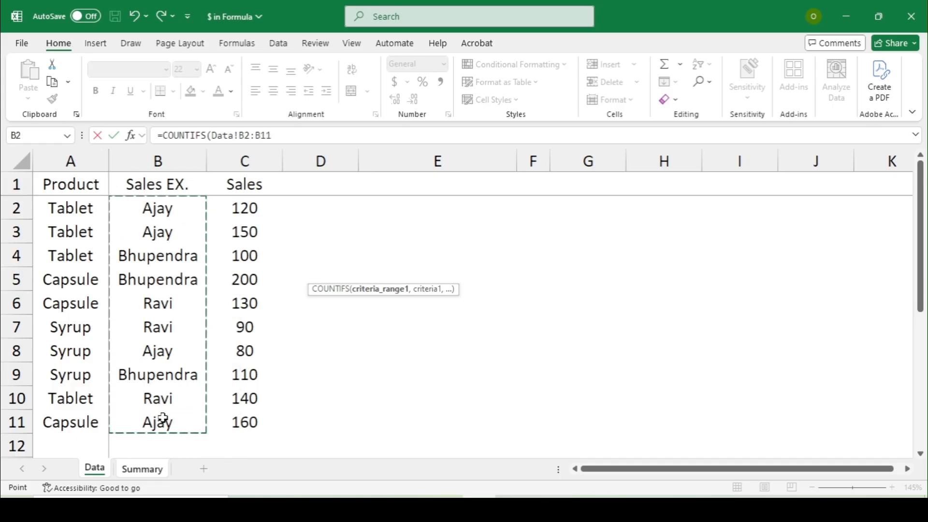
{"action": "key", "text": "F4"}
{"action": "type", "text": ","}
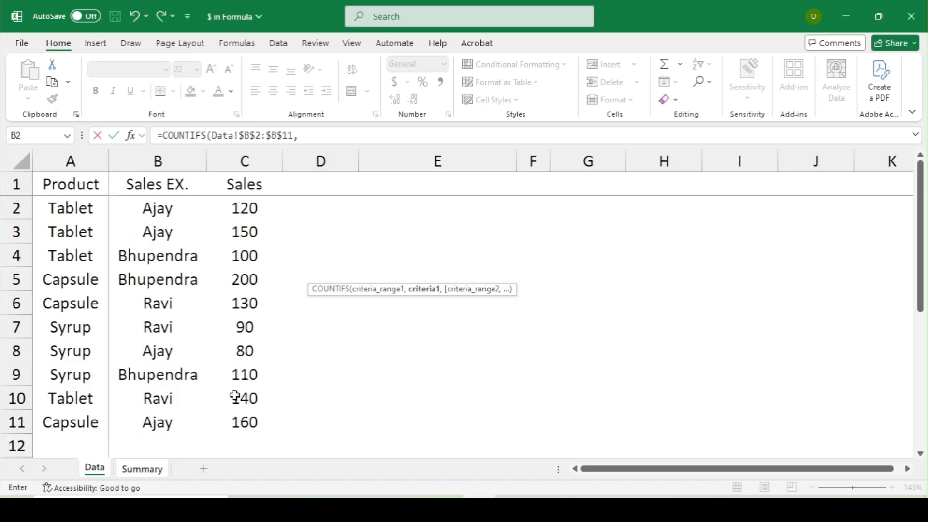
{"action": "left_click", "coordinate": [140, 468]}
{"action": "left_click", "coordinate": [184, 347]}
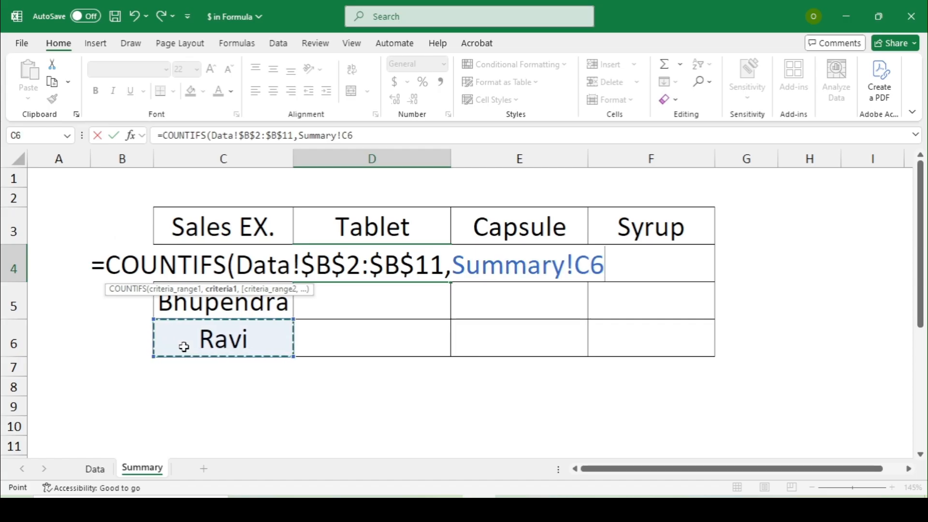
{"action": "key", "text": "Up"}
{"action": "key", "text": "Up"}
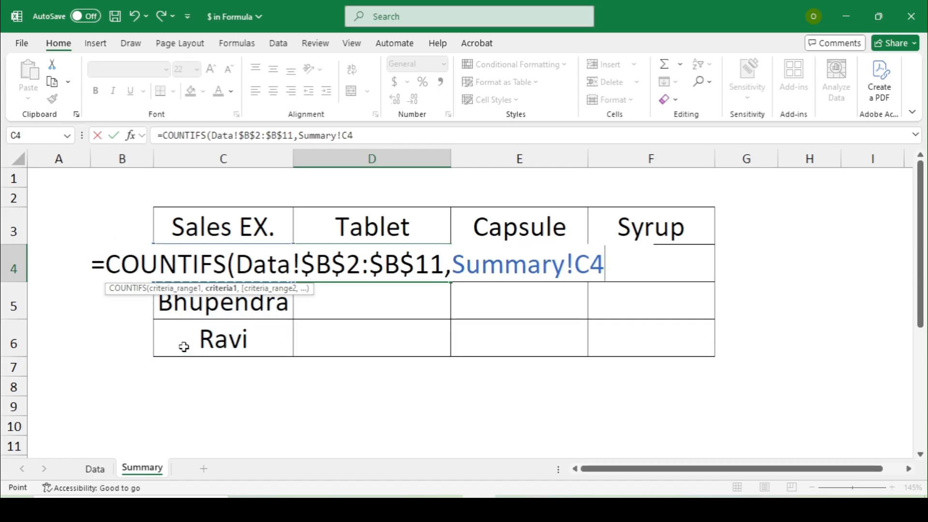
{"action": "key", "text": "F4"}
{"action": "key", "text": "F4"}
{"action": "key", "text": "F4"}
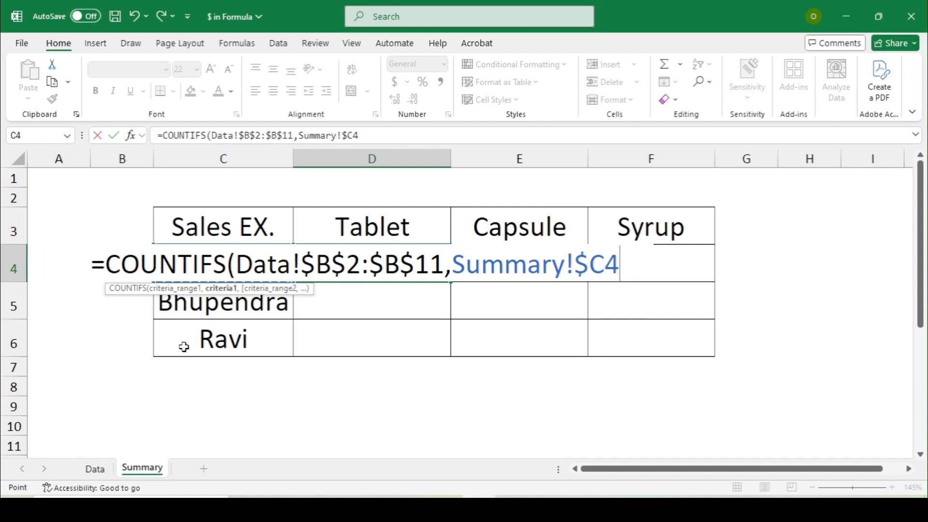
{"action": "type", "text": ","}
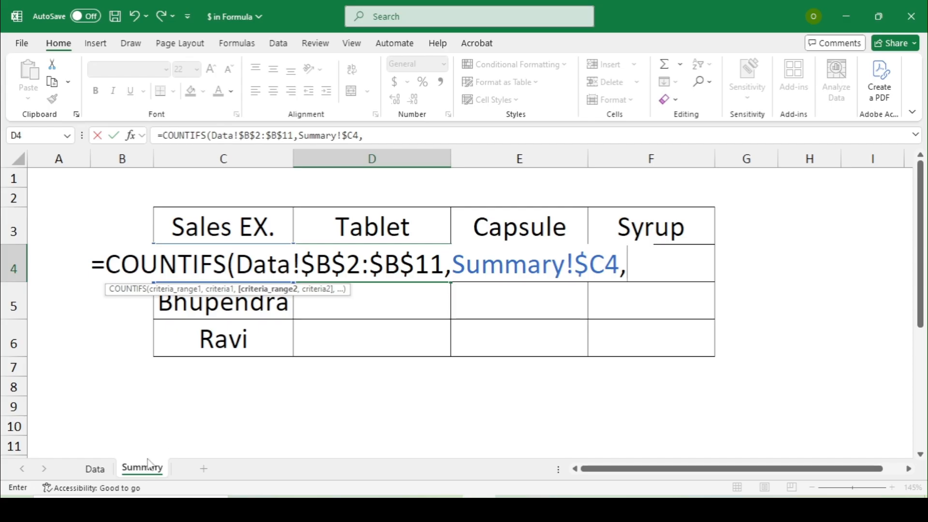
Step: Add absolute Data!$A$2:$A$11 matched to row-locked Summary!D$3 and enter the formula
{"action": "left_click", "coordinate": [103, 470]}
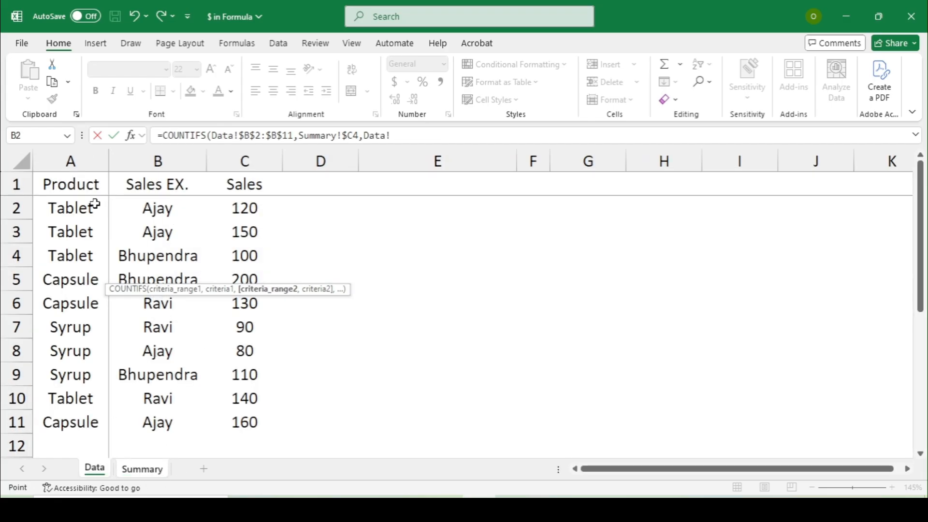
{"action": "left_click", "coordinate": [76, 209]}
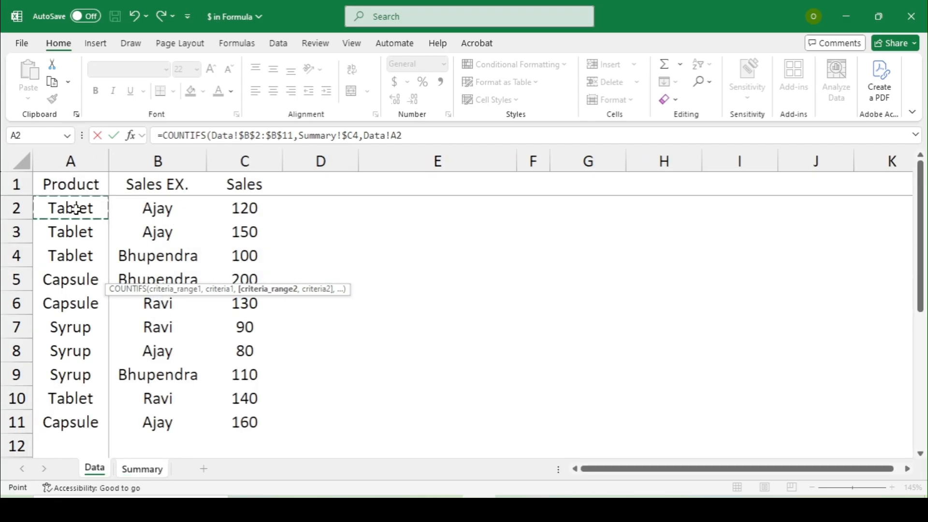
{"action": "key", "text": "ctrl+shift+Down"}
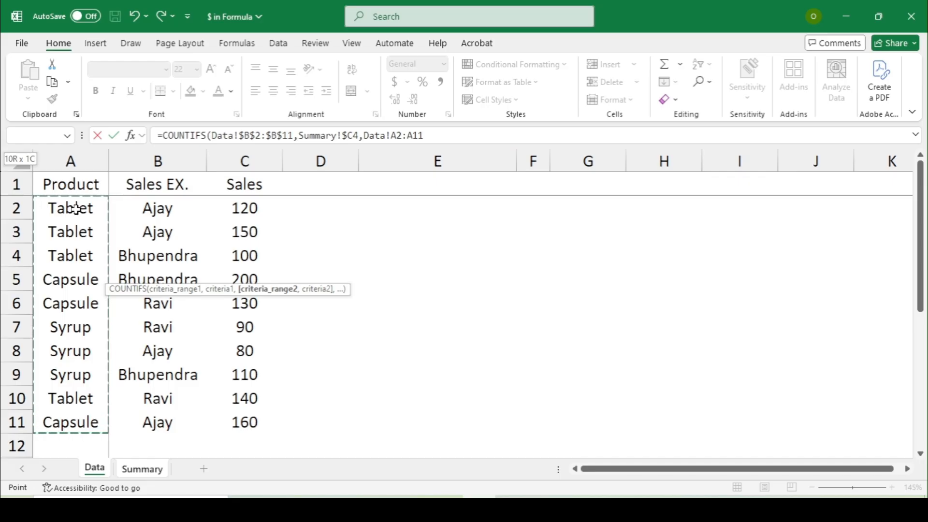
{"action": "key", "text": "F4"}
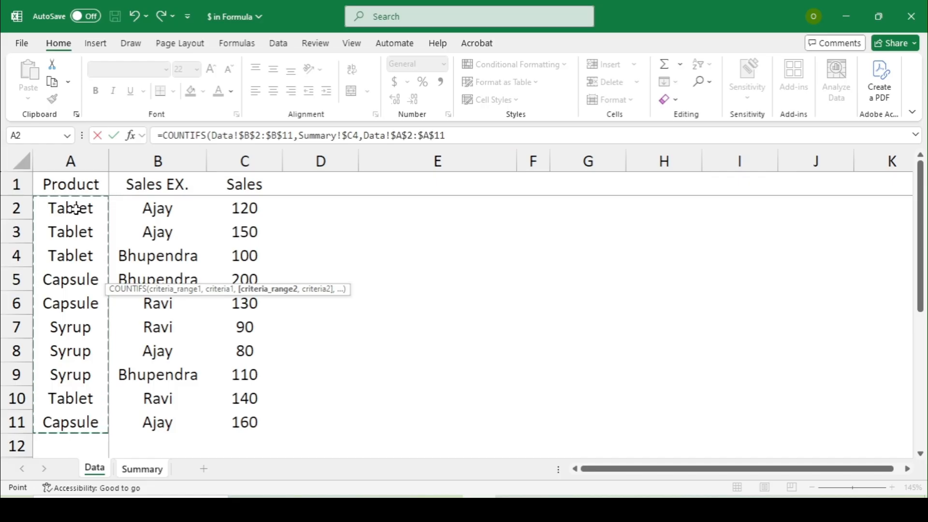
{"action": "type", "text": ","}
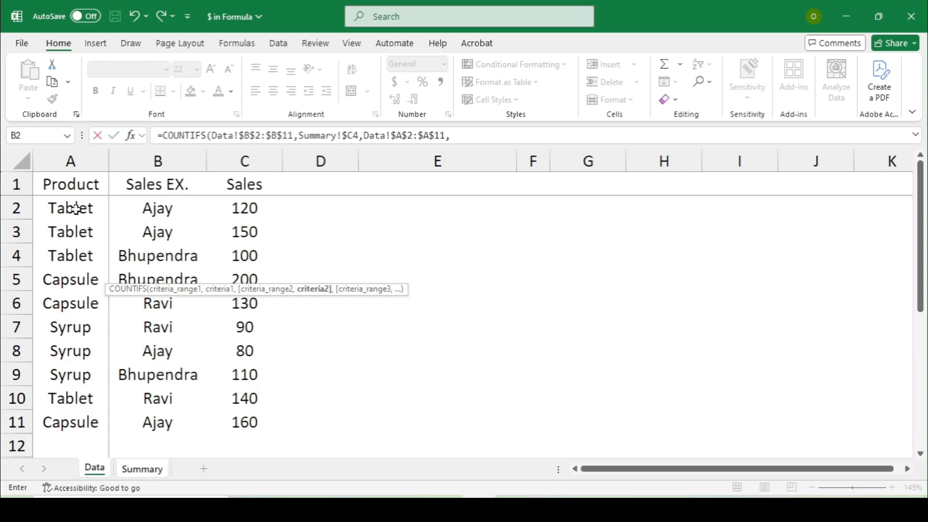
{"action": "left_click", "coordinate": [143, 469]}
{"action": "left_click", "coordinate": [321, 226]}
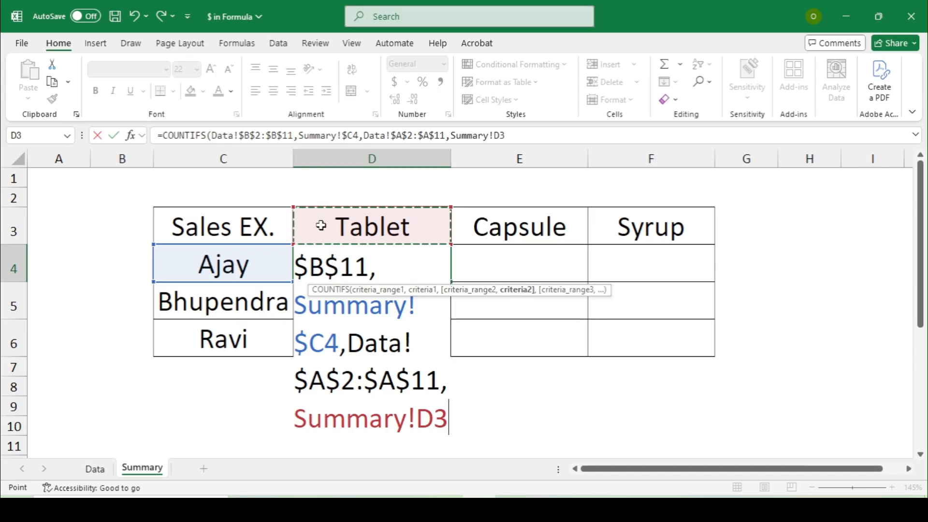
{"action": "key", "text": "F4"}
{"action": "key", "text": "F4"}
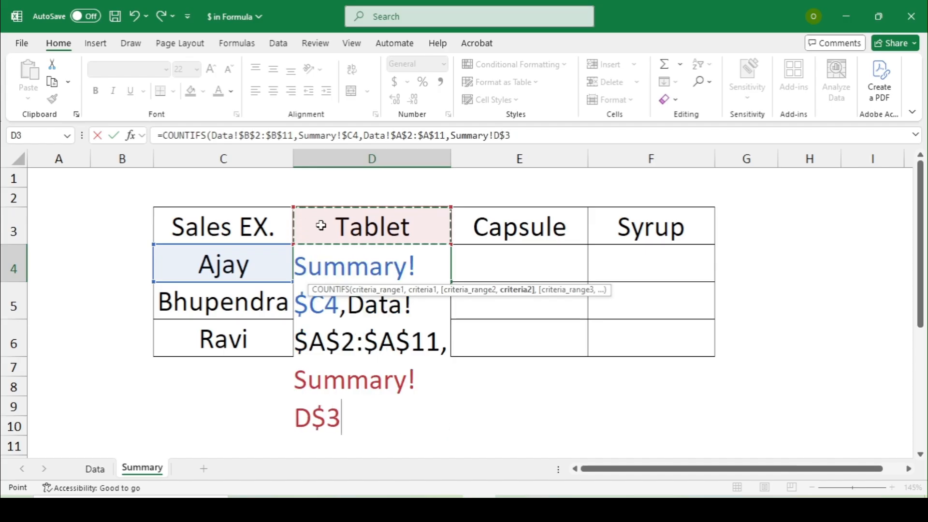
{"action": "type", "text": ")"}
{"action": "key", "text": "Return"}
Step: Copy D4 across D4:F6, giving counts Ajay 2, 1, 1 and others 1 each
{"action": "key", "text": "Up"}
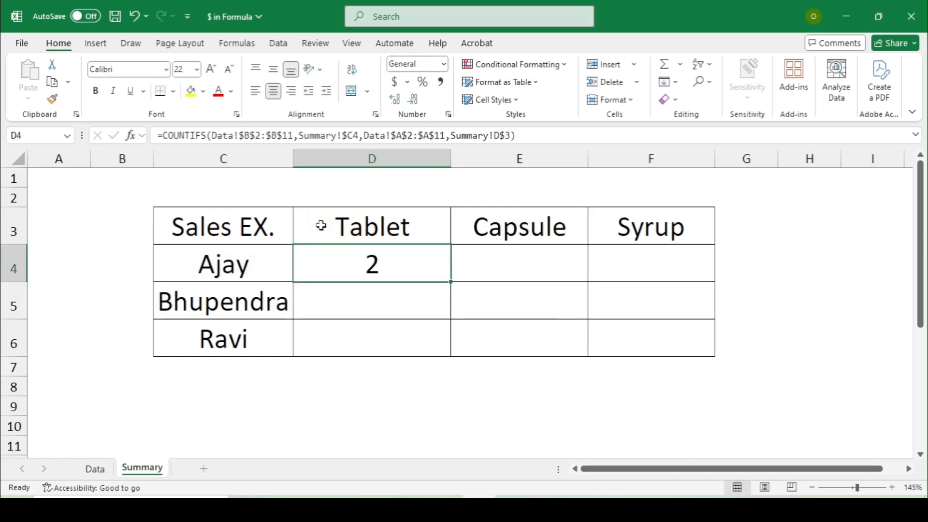
{"action": "key", "text": "ctrl+c"}
{"action": "key", "text": "shift+Down"}
{"action": "key", "text": "shift+Down"}
{"action": "key", "text": "shift+Right"}
{"action": "key", "text": "shift+Right"}
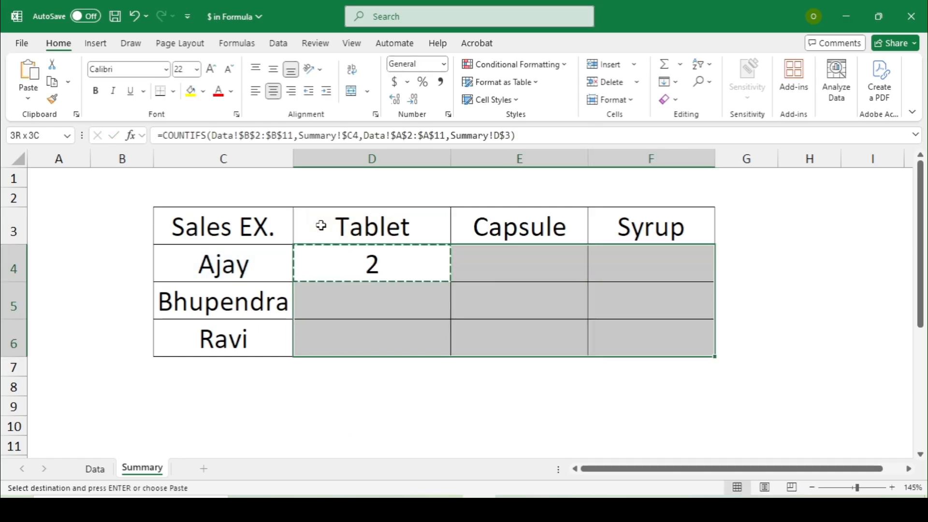
{"action": "key", "text": "Return"}
{"action": "left_click", "coordinate": [321, 226]}
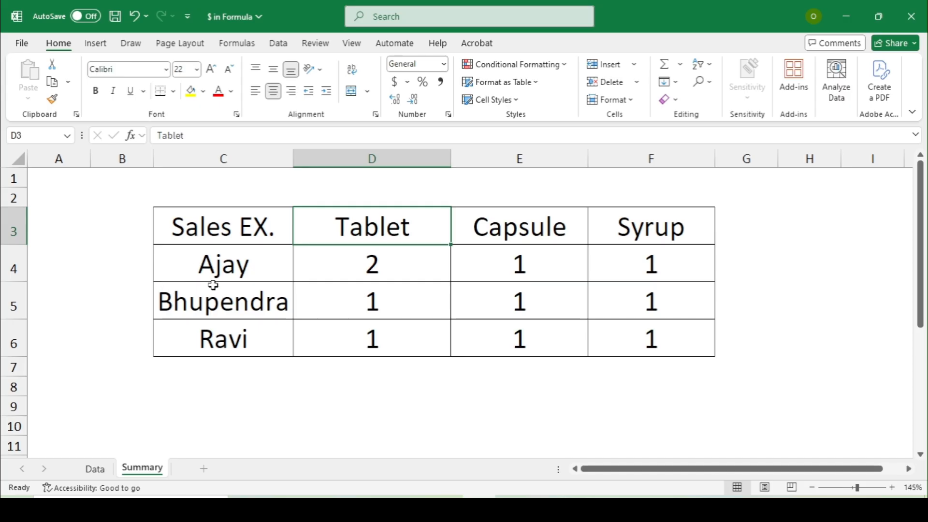
{"action": "left_click", "coordinate": [93, 469]}
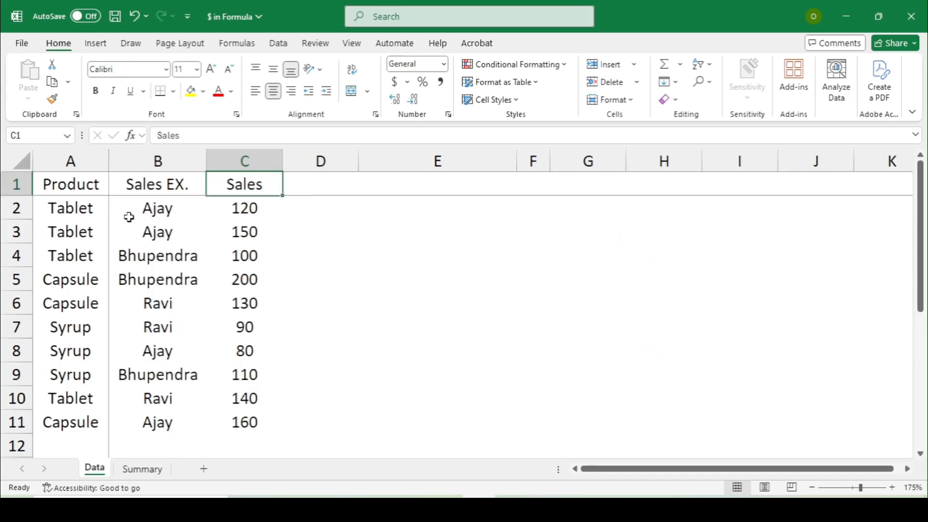
Step: Turn on Data sheet filters and filter Sales EX. to show only Ajay's rows
{"action": "left_click", "coordinate": [124, 188]}
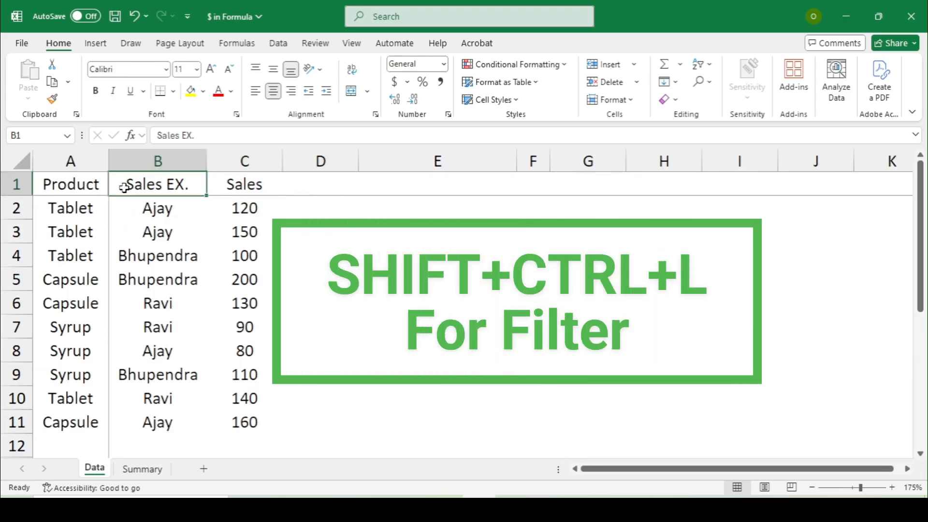
{"action": "key", "text": "ctrl+shift+l"}
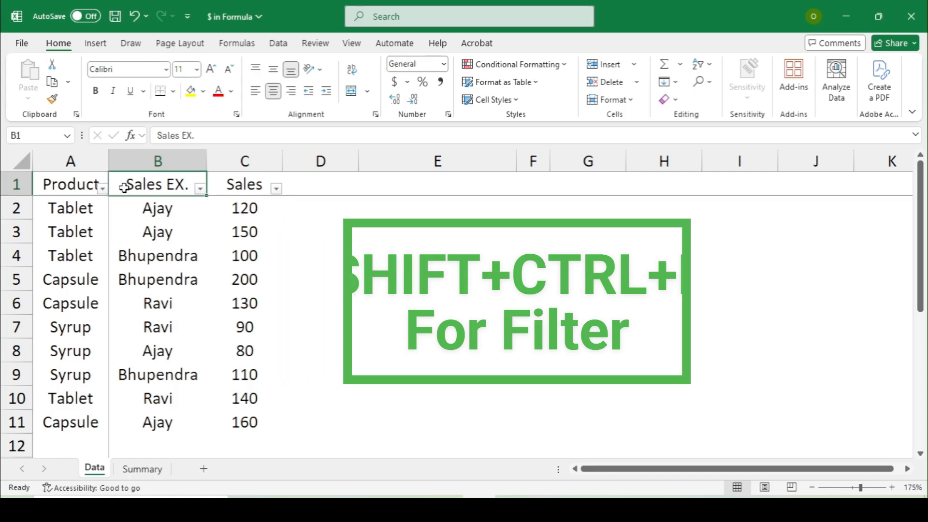
{"action": "key", "text": "Left"}
{"action": "key", "text": "Right"}
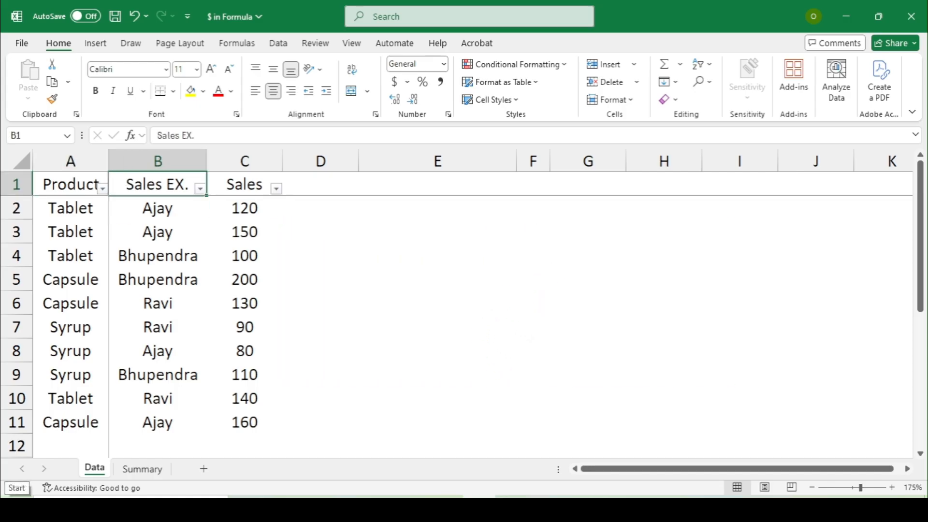
{"action": "key", "text": "alt+Down"}
{"action": "key", "text": "Tab"}
{"action": "key", "text": "space"}
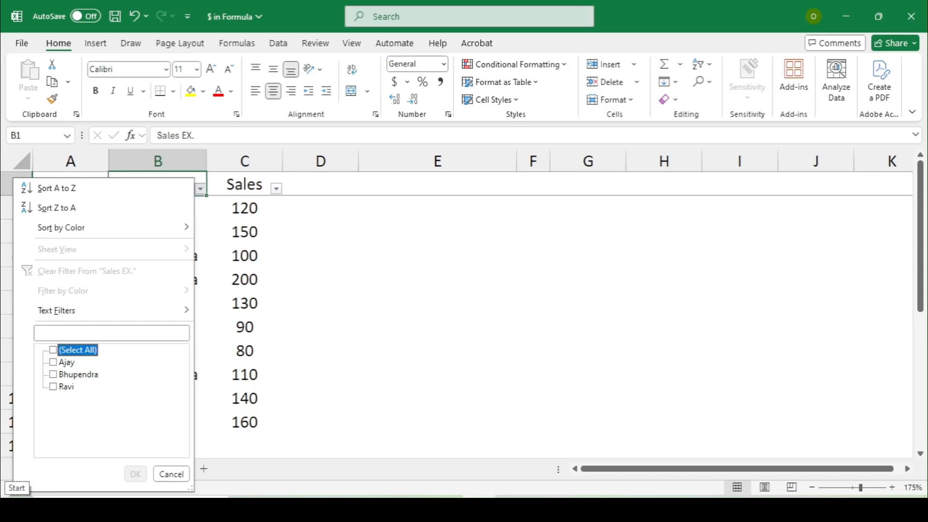
{"action": "key", "text": "Down"}
{"action": "key", "text": "space"}
{"action": "key", "text": "Return"}
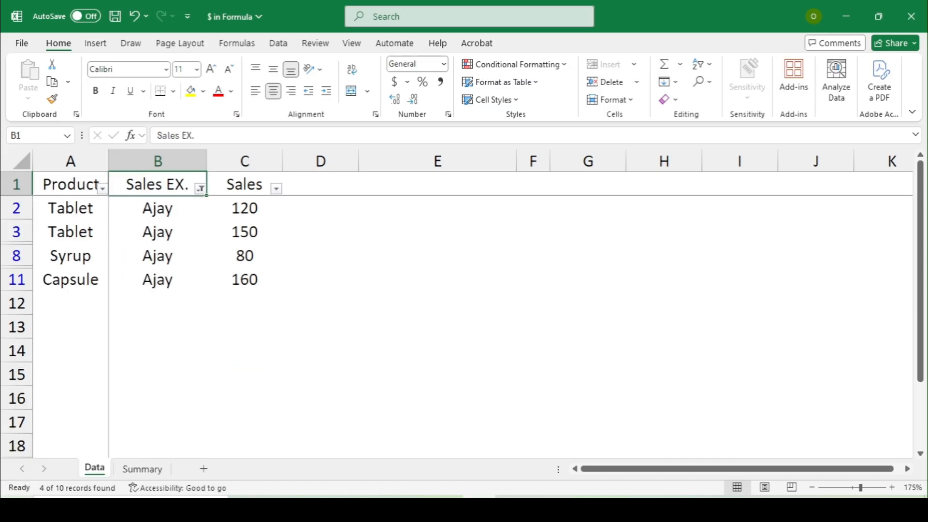
Step: Compare Ajay's counts on Summary, then filter Sales EX. to Bhupendra only
{"action": "left_click", "coordinate": [145, 469]}
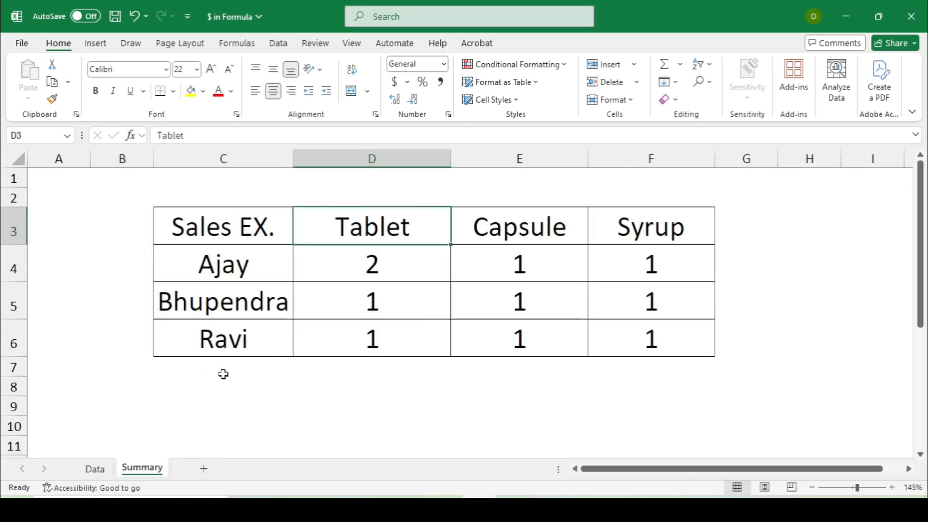
{"action": "left_click", "coordinate": [99, 470]}
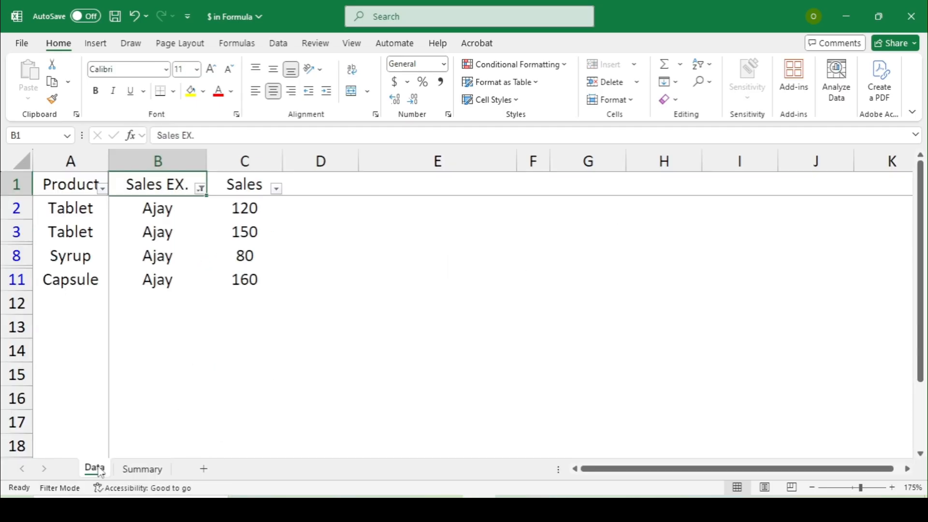
{"action": "key", "text": "Down"}
{"action": "key", "text": "Up"}
{"action": "key", "text": "alt+Down"}
{"action": "key", "text": "Down"}
{"action": "key", "text": "Down"}
{"action": "key", "text": "Down"}
{"action": "key", "text": "Down"}
{"action": "key", "text": "Down"}
{"action": "key", "text": "Down"}
{"action": "key", "text": "Down"}
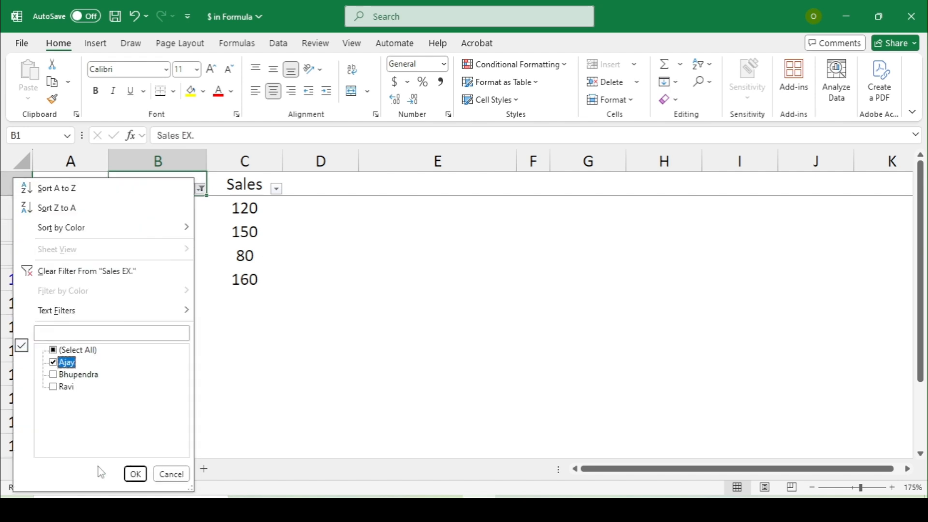
{"action": "key", "text": "space"}
{"action": "key", "text": "Down"}
{"action": "key", "text": "space"}
{"action": "key", "text": "Return"}
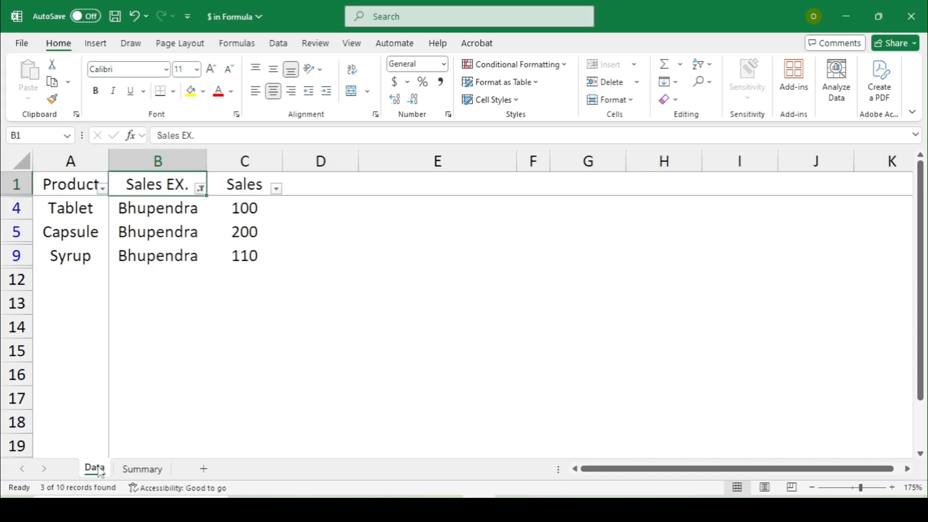
Step: Filter Sales EX. to Ravi only, then remove the filters to show all ten rows
{"action": "key", "text": "alt"}
{"action": "key", "text": "Up"}
{"action": "key", "text": "Escape"}
{"action": "key", "text": "Down"}
{"action": "key", "text": "Up"}
{"action": "key", "text": "alt+Down"}
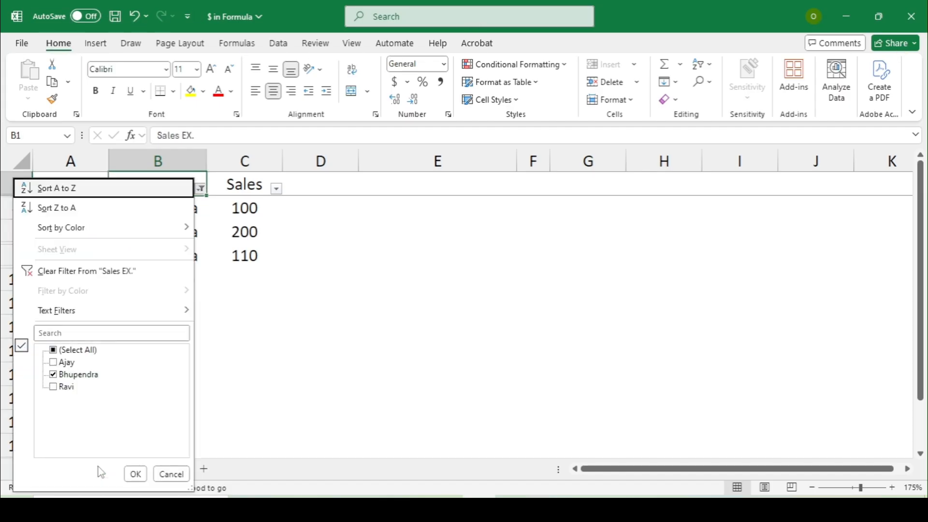
{"action": "key", "text": "Down"}
{"action": "key", "text": "Down"}
{"action": "key", "text": "Down"}
{"action": "key", "text": "Down"}
{"action": "key", "text": "Down"}
{"action": "key", "text": "Down"}
{"action": "key", "text": "Down"}
{"action": "key", "text": "Down"}
{"action": "key", "text": "space"}
{"action": "key", "text": "Down"}
{"action": "key", "text": "space"}
{"action": "key", "text": "Return"}
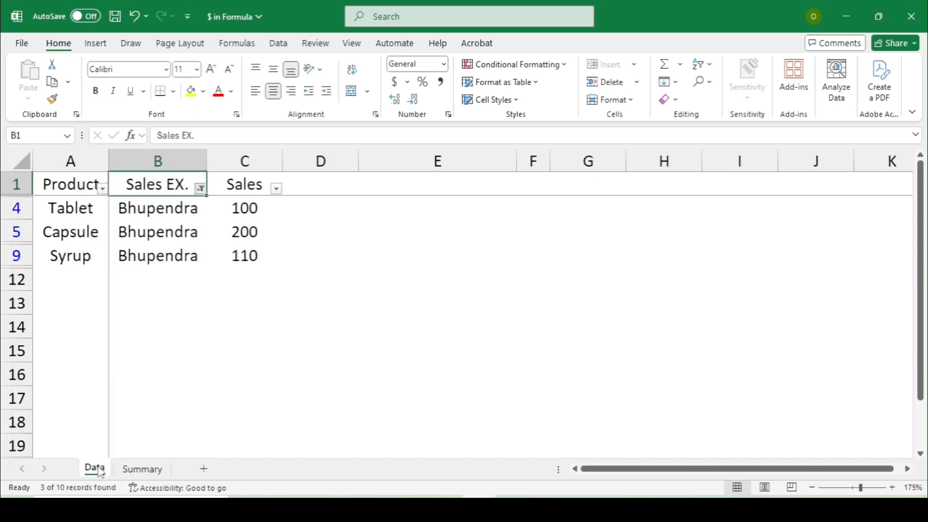
{"action": "key", "text": "ctrl+shift+l"}
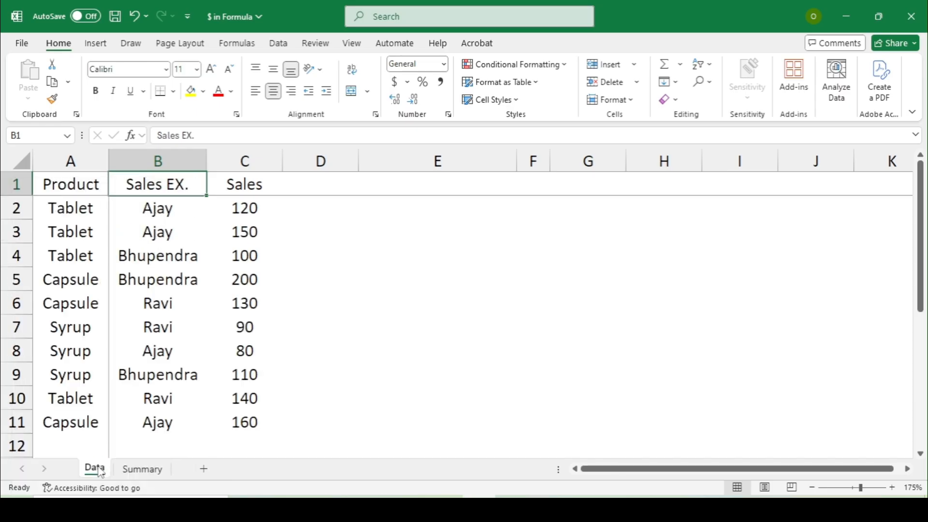
{"action": "left_click", "coordinate": [126, 357]}
Step: Clear the old counts from D4:F6 on the Summary sheet
{"action": "left_click", "coordinate": [132, 470]}
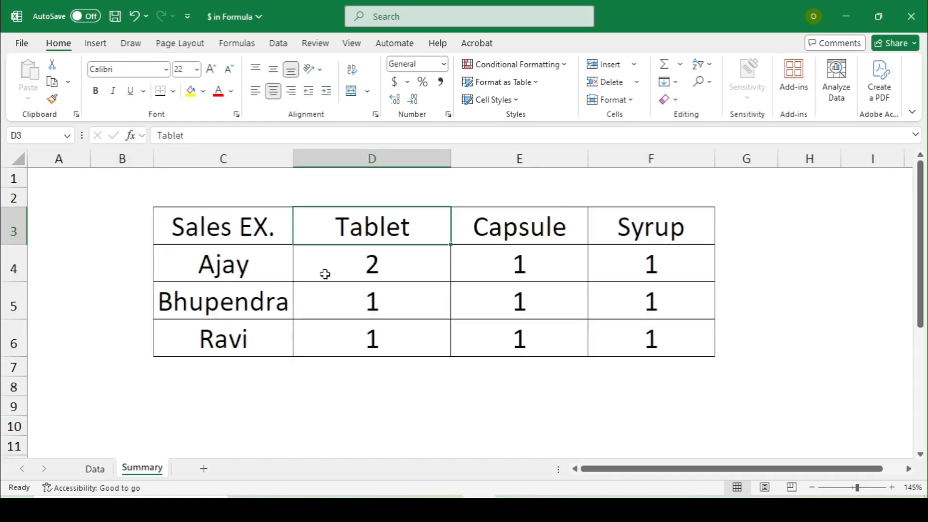
{"action": "left_click", "coordinate": [332, 257]}
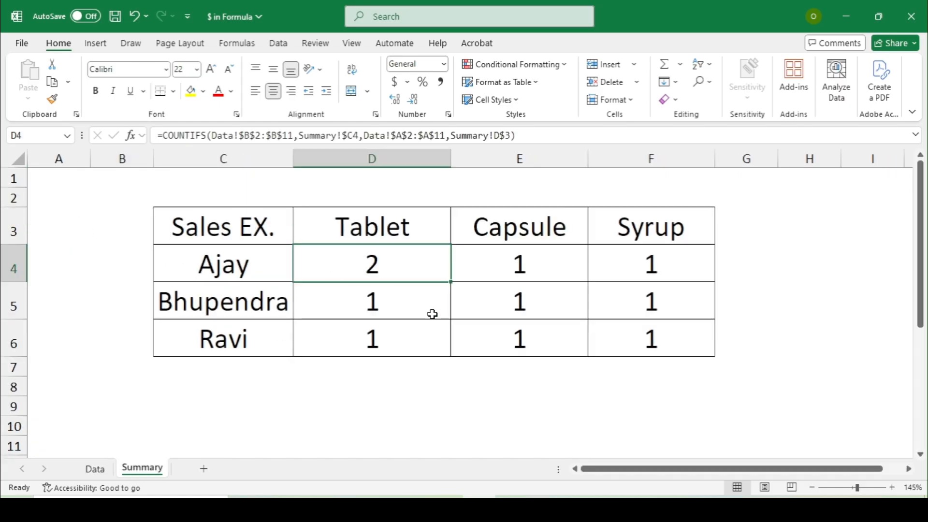
{"action": "key", "text": "ctrl+shift+Down"}
{"action": "key", "text": "ctrl+shift+Right"}
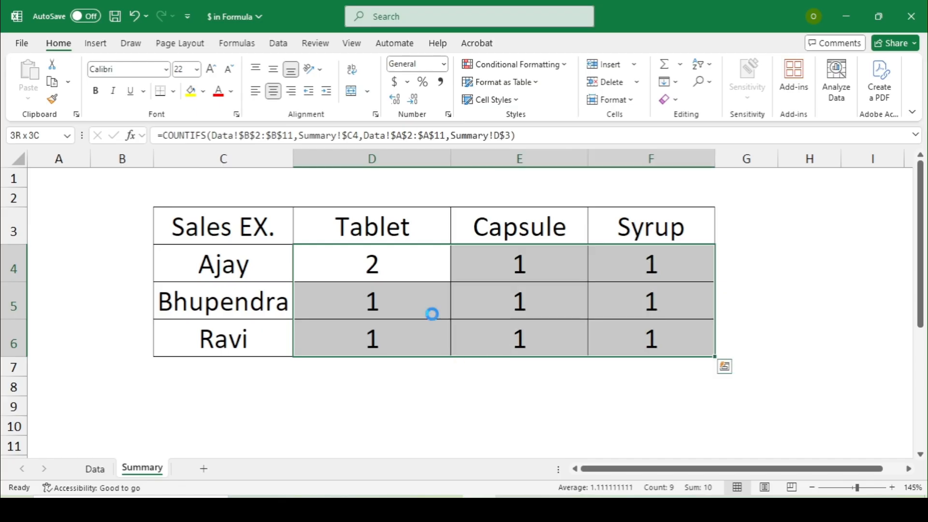
{"action": "key", "text": "Delete"}
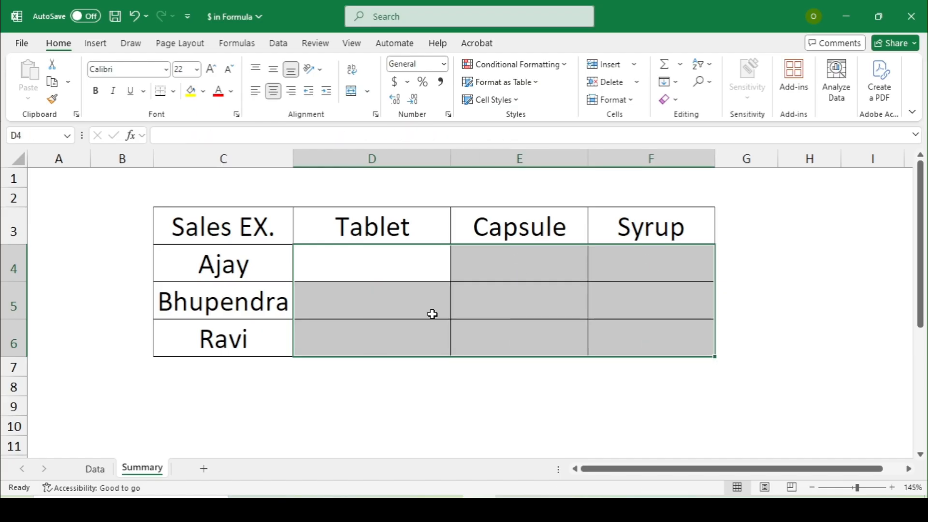
{"action": "key", "text": "Up"}
{"action": "key", "text": "Down"}
Step: Start a SUMIFS in D4 with sum range Data!$C$2:$C$11 and criteria range Data!$B$2:$B$11
{"action": "type", "text": "="}
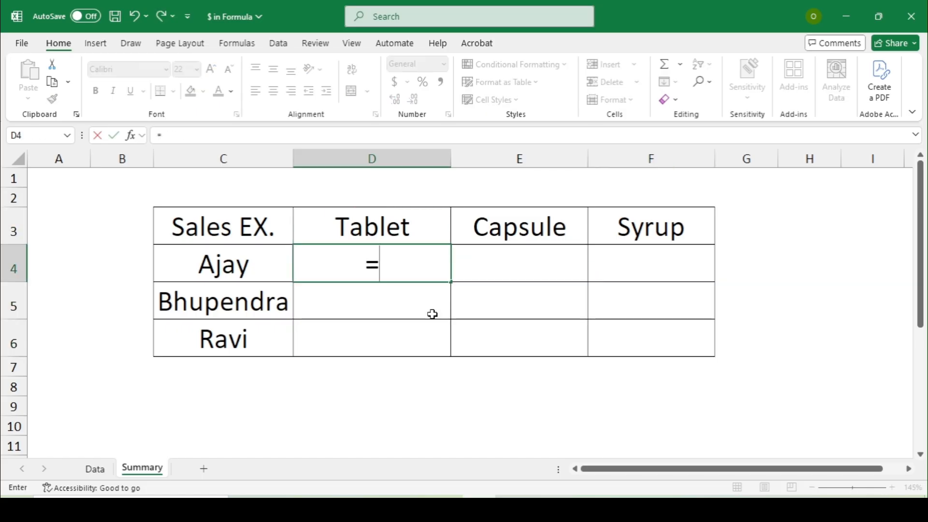
{"action": "type", "text": "SU"}
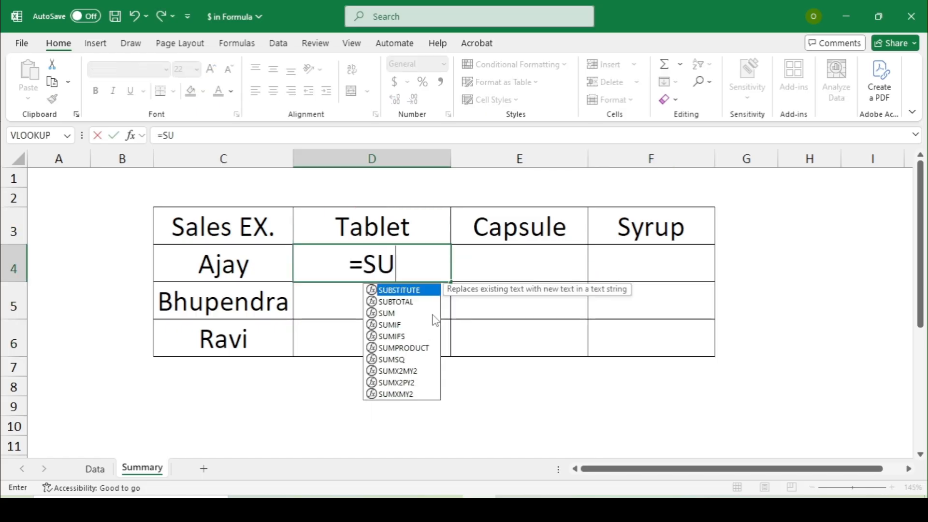
{"action": "type", "text": "MIFS"}
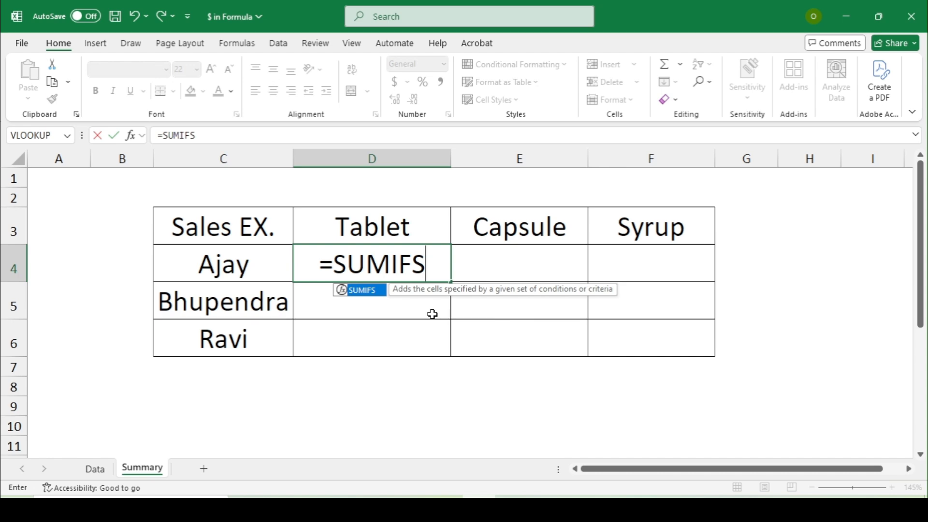
{"action": "type", "text": "("}
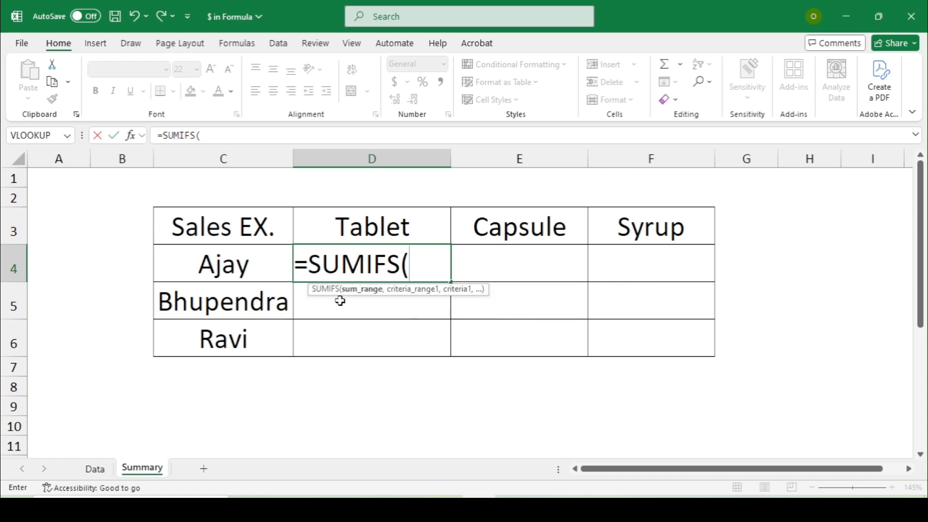
{"action": "left_click", "coordinate": [94, 468]}
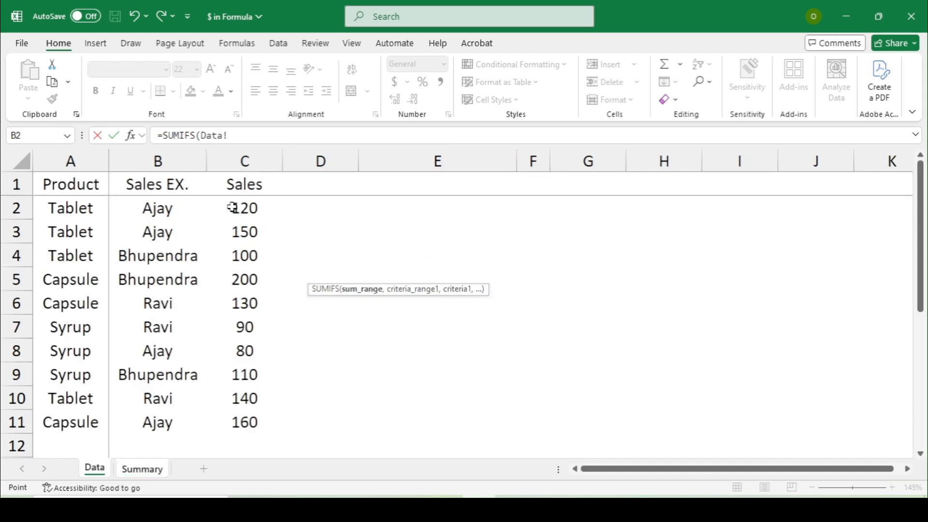
{"action": "left_click_drag", "start_coordinate": [242, 208], "coordinate": [252, 421]}
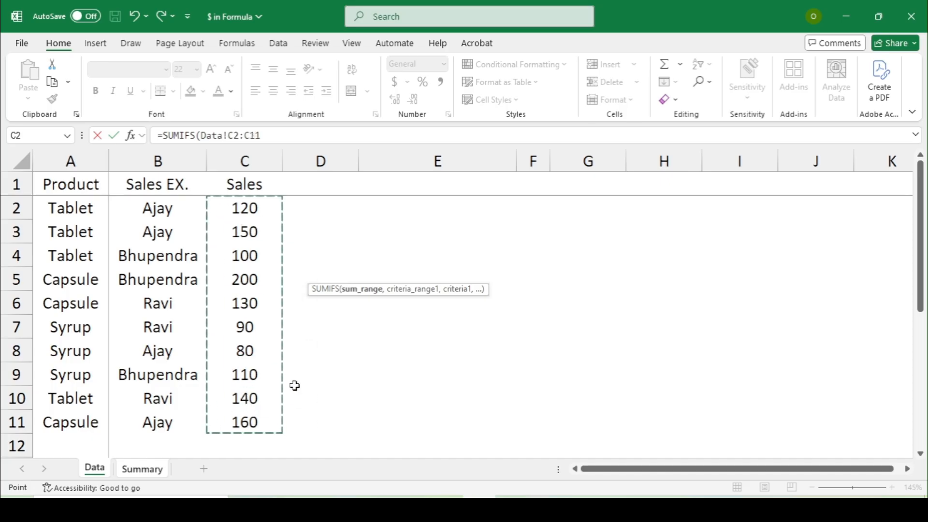
{"action": "key", "text": "F4"}
{"action": "type", "text": ","}
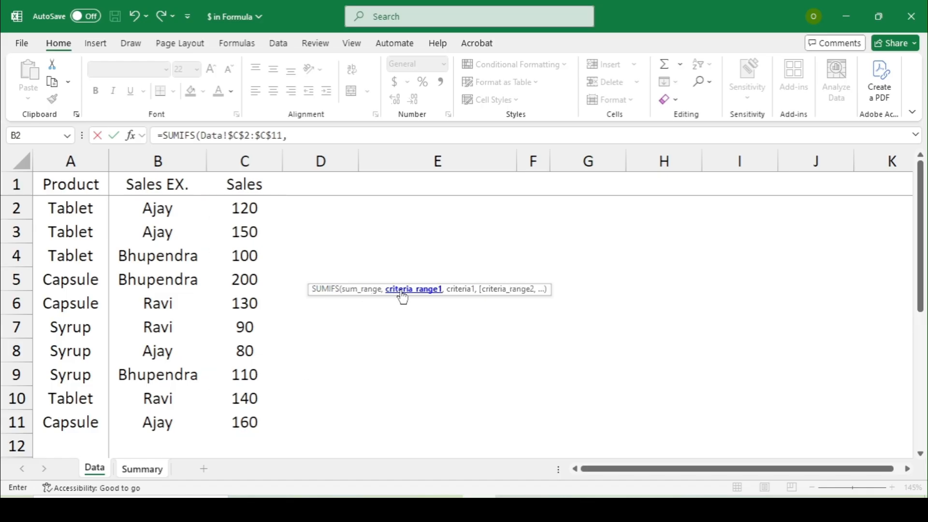
{"action": "left_click_drag", "start_coordinate": [141, 203], "coordinate": [154, 423]}
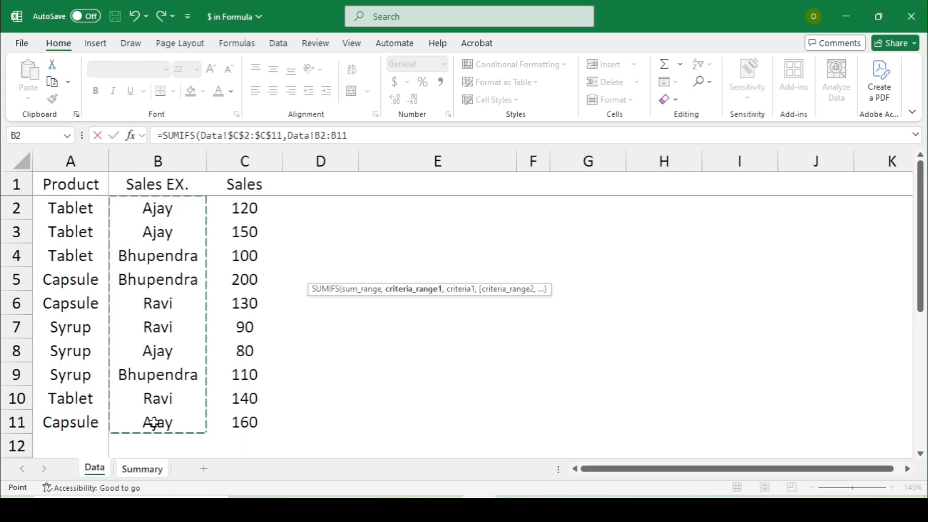
{"action": "key", "text": "F4"}
{"action": "type", "text": ","}
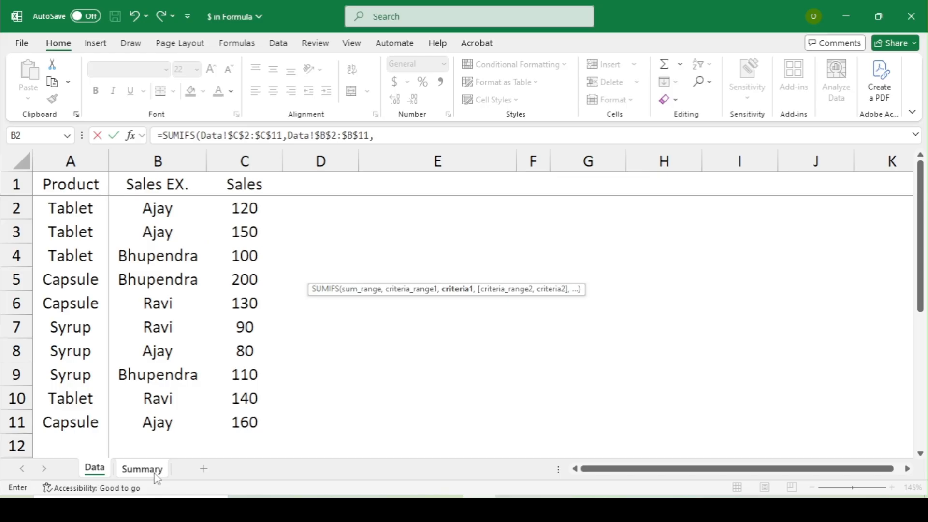
Step: Add Summary!$C4, column-anchored, as the executive criterion
{"action": "left_click", "coordinate": [156, 477]}
{"action": "left_click", "coordinate": [213, 345]}
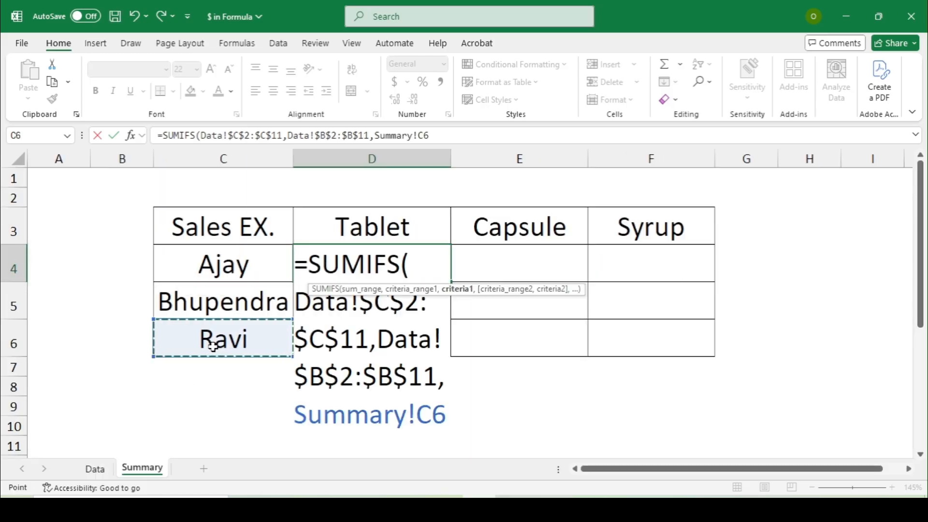
{"action": "key", "text": "Up"}
{"action": "key", "text": "Up"}
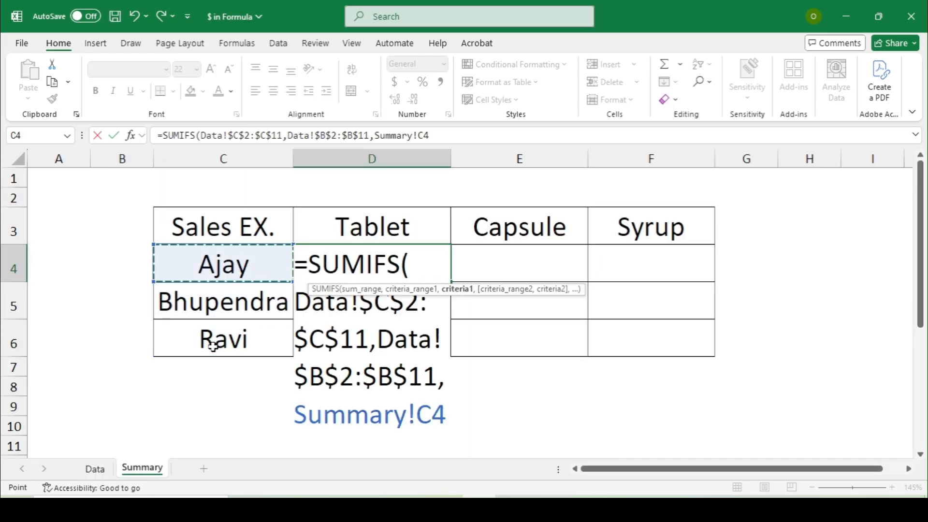
{"action": "key", "text": "F4"}
{"action": "key", "text": "F4"}
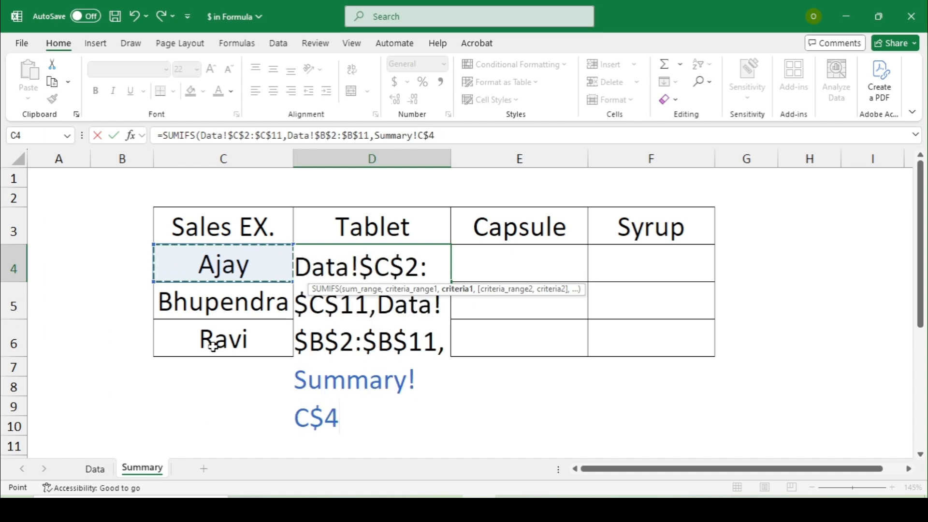
{"action": "key", "text": "F4"}
{"action": "type", "text": ","}
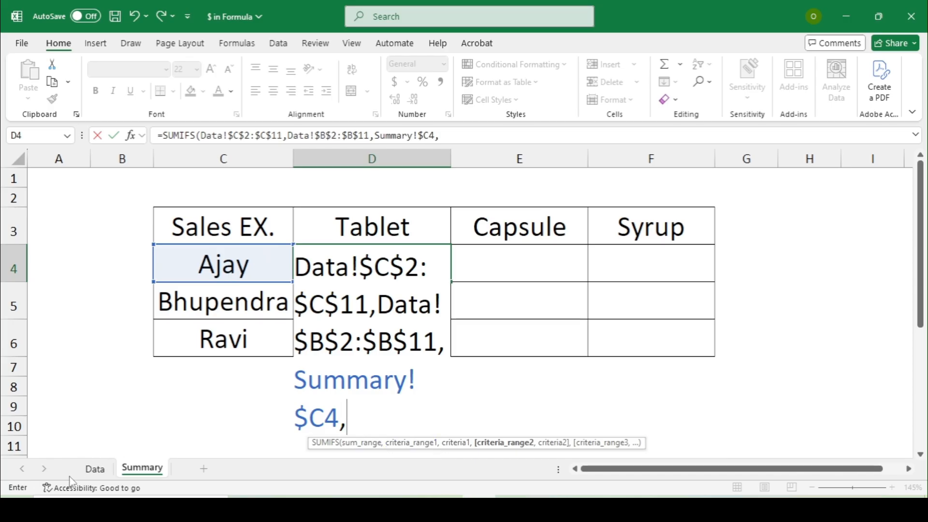
Step: Add Data!$A$2:$A$11 with product criterion Summary!D$3 and finish the formula, giving 270
{"action": "left_click", "coordinate": [94, 469]}
{"action": "left_click_drag", "start_coordinate": [79, 207], "coordinate": [80, 422]}
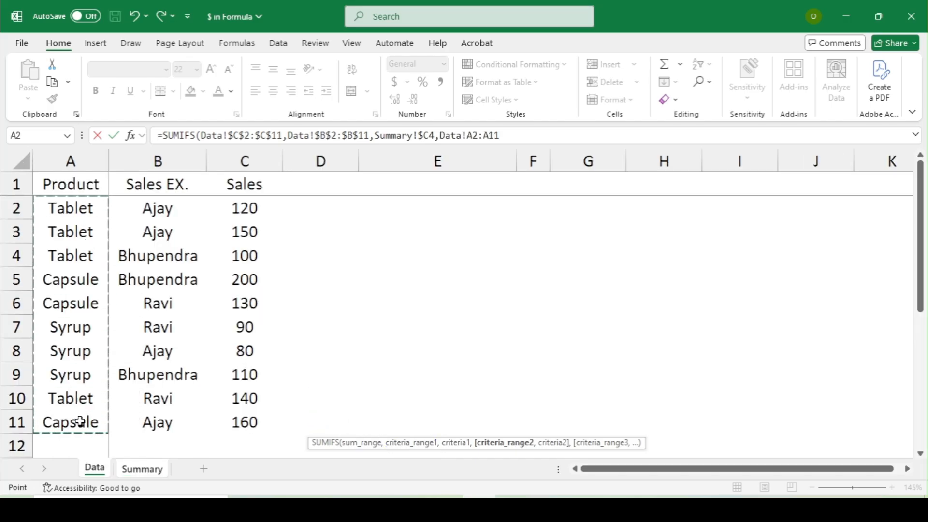
{"action": "key", "text": "F4"}
{"action": "type", "text": ","}
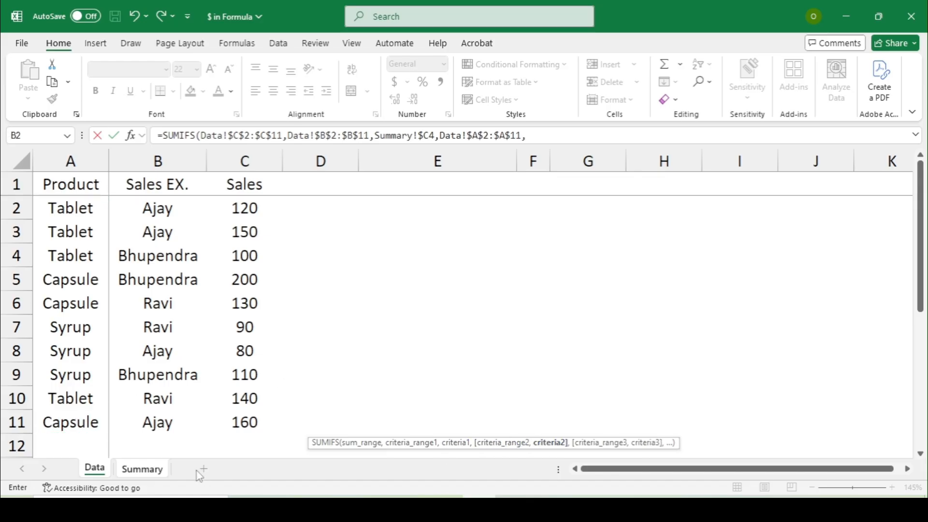
{"action": "left_click", "coordinate": [142, 468]}
{"action": "left_click", "coordinate": [340, 223]}
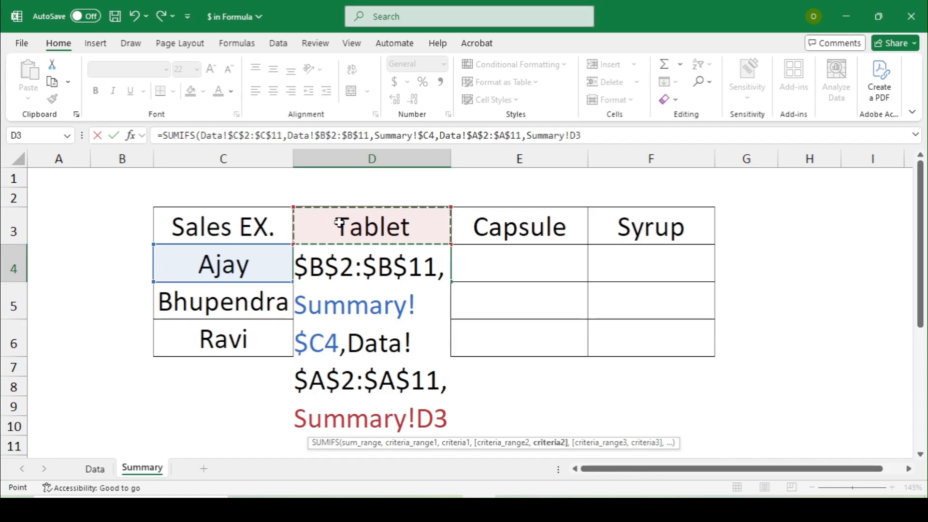
{"action": "key", "text": "F4"}
{"action": "key", "text": "F4"}
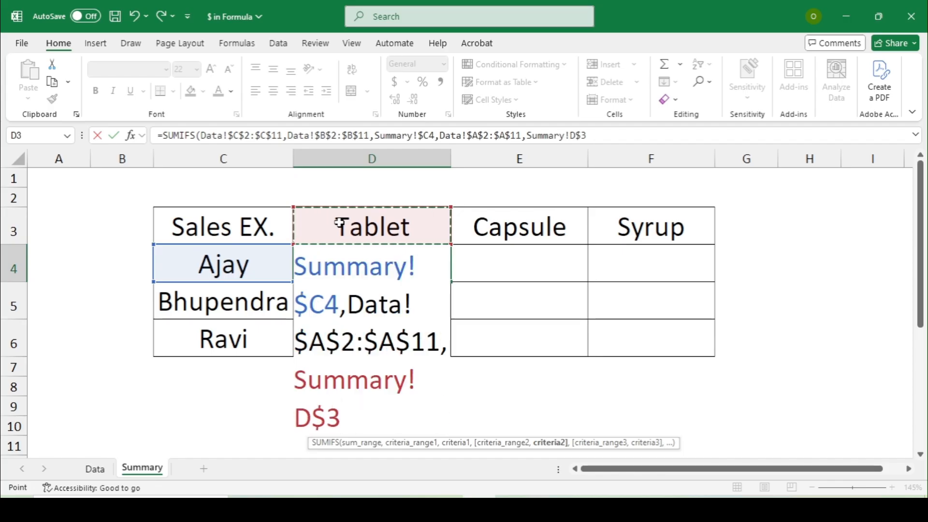
{"action": "left_click", "coordinate": [599, 130]}
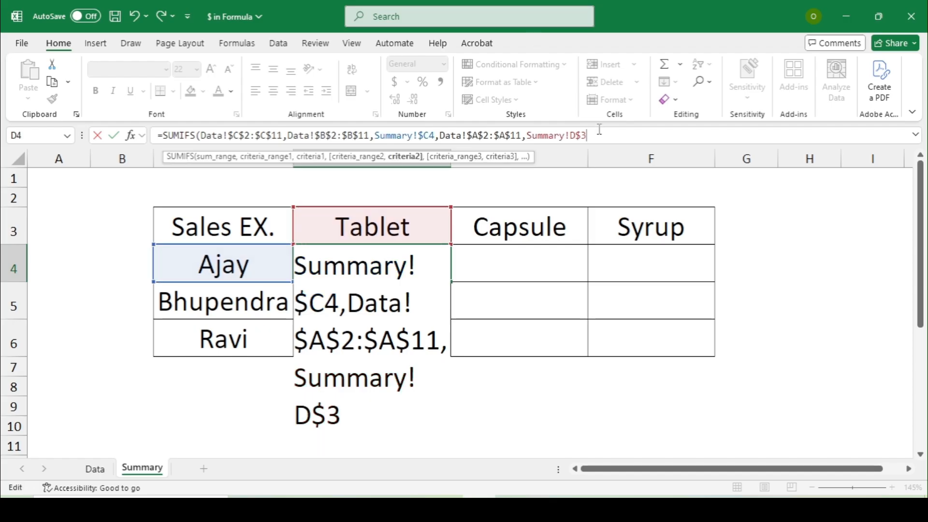
{"action": "type", "text": ")"}
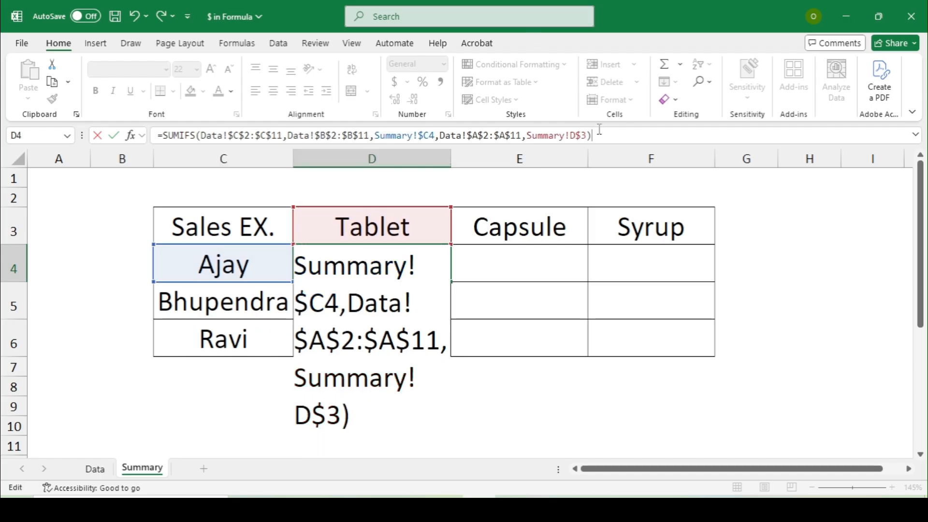
{"action": "key", "text": "Return"}
Step: Copy the D4 formula and select D4 down into the next row
{"action": "key", "text": "Up"}
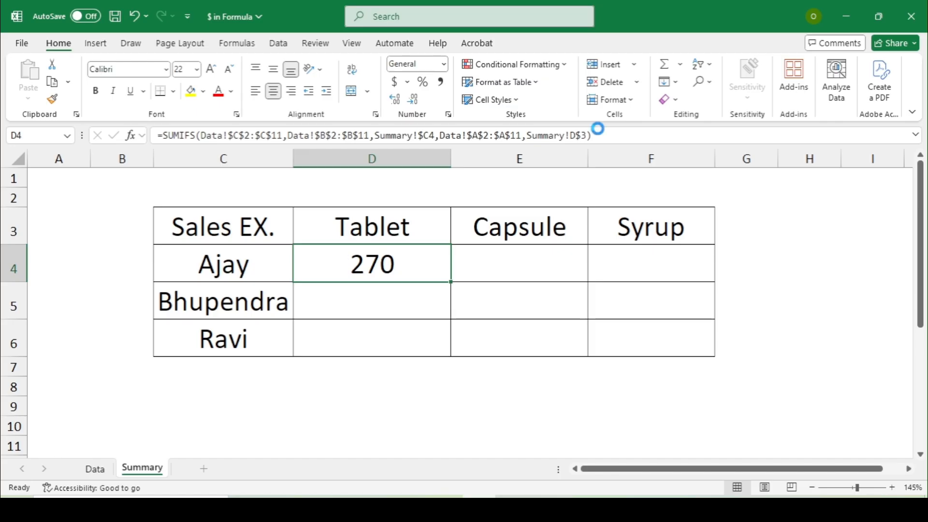
{"action": "key", "text": "ctrl+c"}
{"action": "key", "text": "shift+Down"}
{"action": "key", "text": "shift+Down"}
Step: Paste the SUMIFS down the Tablet column, then across Capsule and Syrup to fill D4:F6
{"action": "key", "text": "Return"}
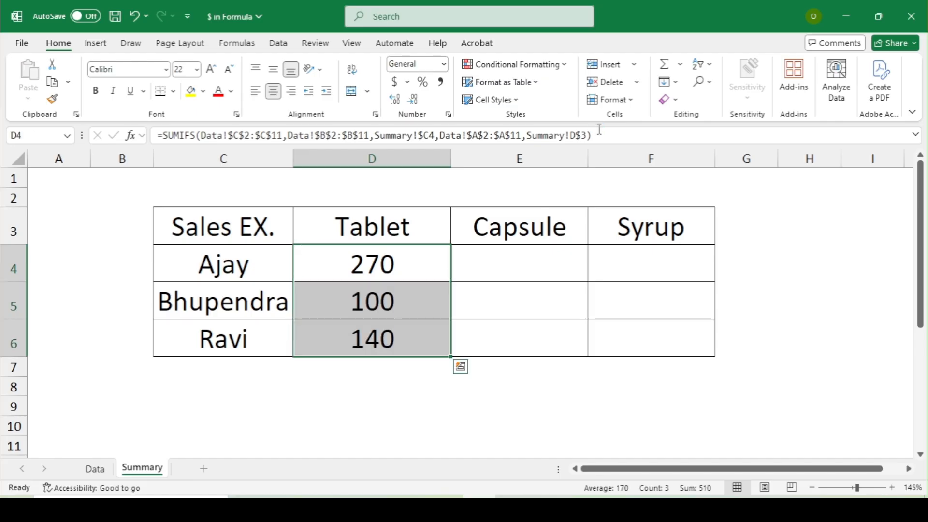
{"action": "key", "text": "ctrl+c"}
{"action": "key", "text": "Right"}
{"action": "key", "text": "Return"}
{"action": "key", "text": "ctrl+c"}
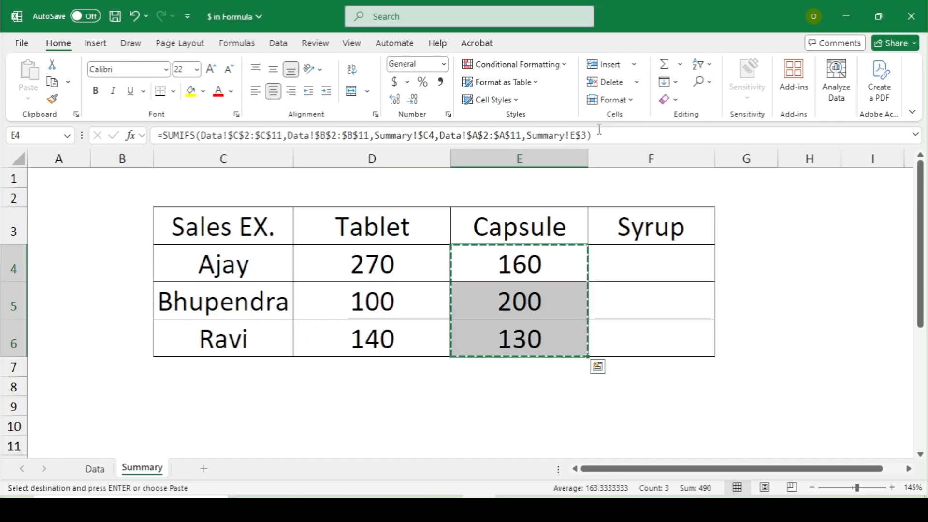
{"action": "key", "text": "Right"}
{"action": "key", "text": "Return"}
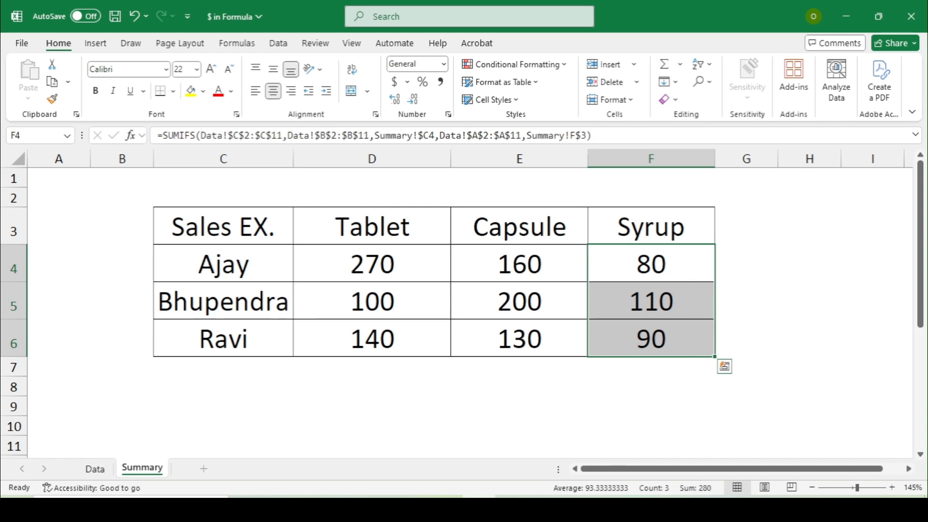
{"action": "left_click", "coordinate": [226, 409]}
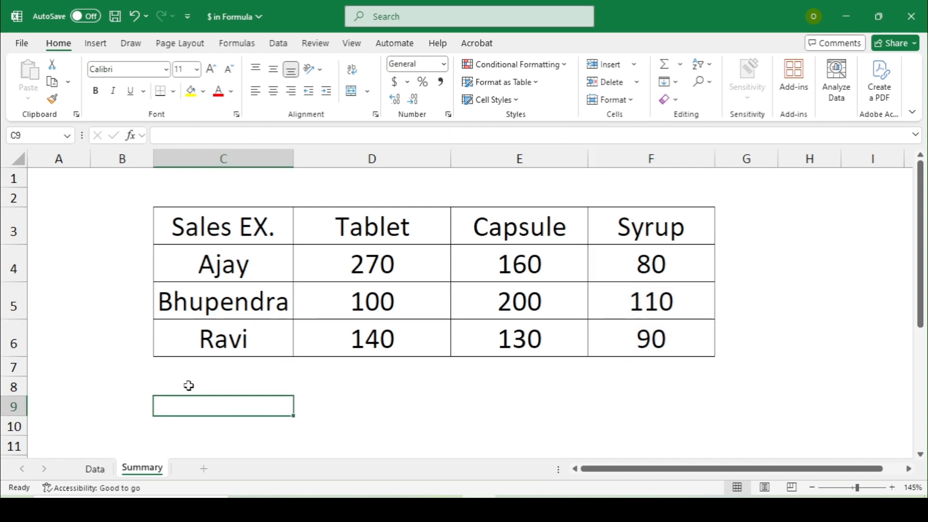
{"action": "left_click", "coordinate": [96, 470]}
Step: Turn on Data sheet filters and show only the first executive's rows under Sales EX
{"action": "key", "text": "ctrl+shift+l"}
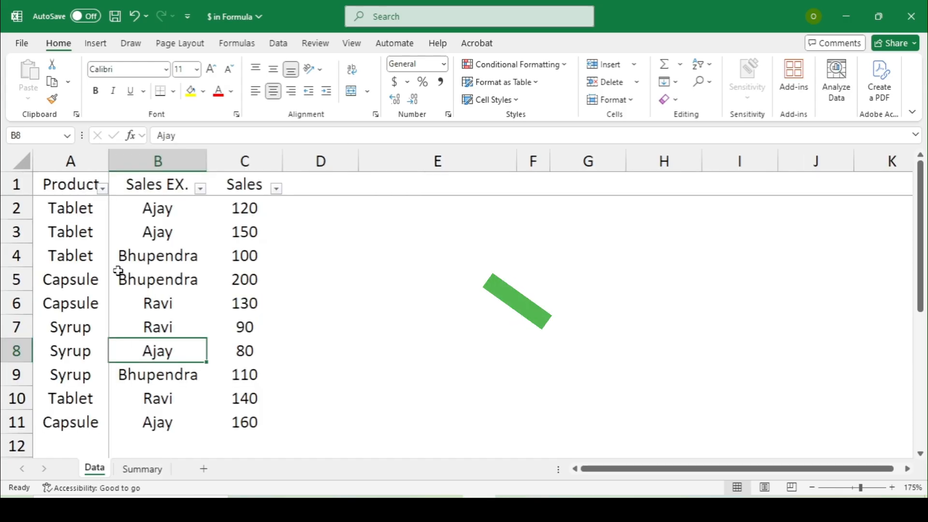
{"action": "key", "text": "ctrl+Up"}
{"action": "key", "text": "Down"}
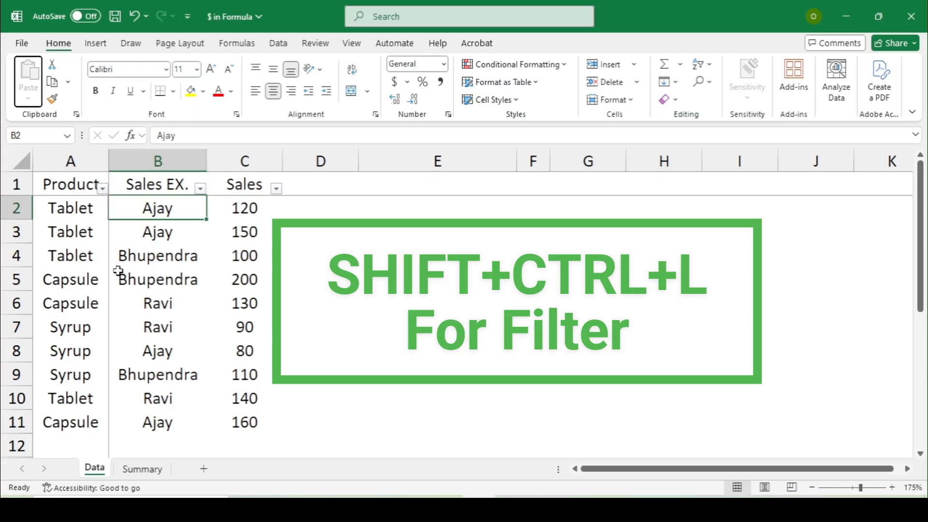
{"action": "key", "text": "Up"}
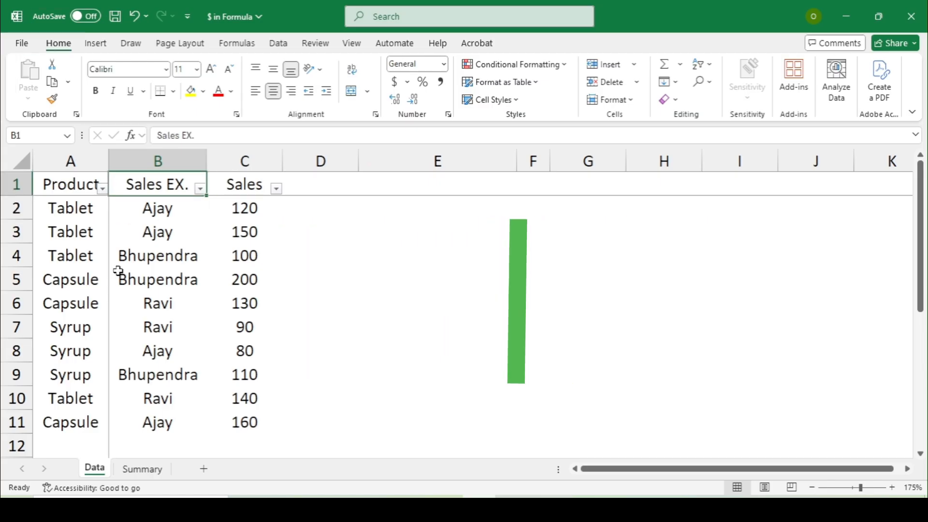
{"action": "key", "text": "alt+Down"}
{"action": "key", "text": "Tab"}
{"action": "key", "text": "Tab"}
{"action": "key", "text": "space"}
{"action": "key", "text": "Down"}
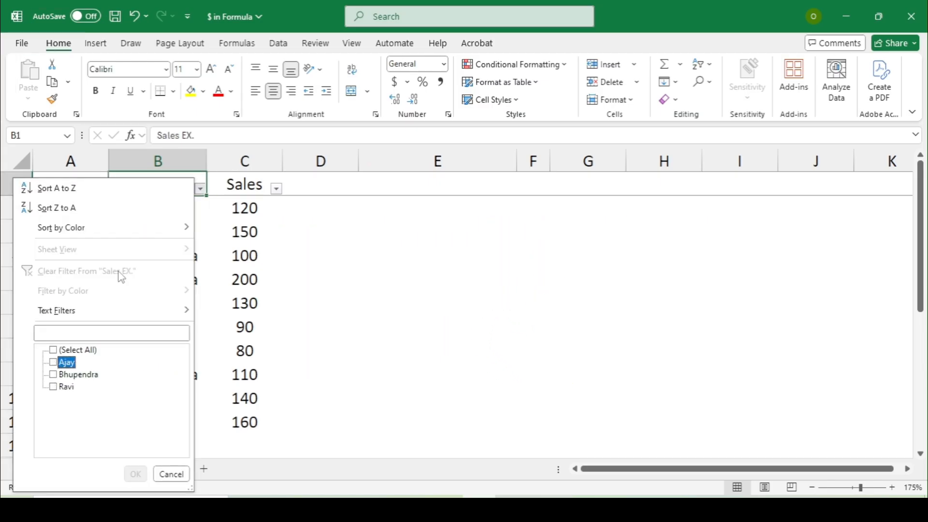
{"action": "key", "text": "space"}
{"action": "key", "text": "Return"}
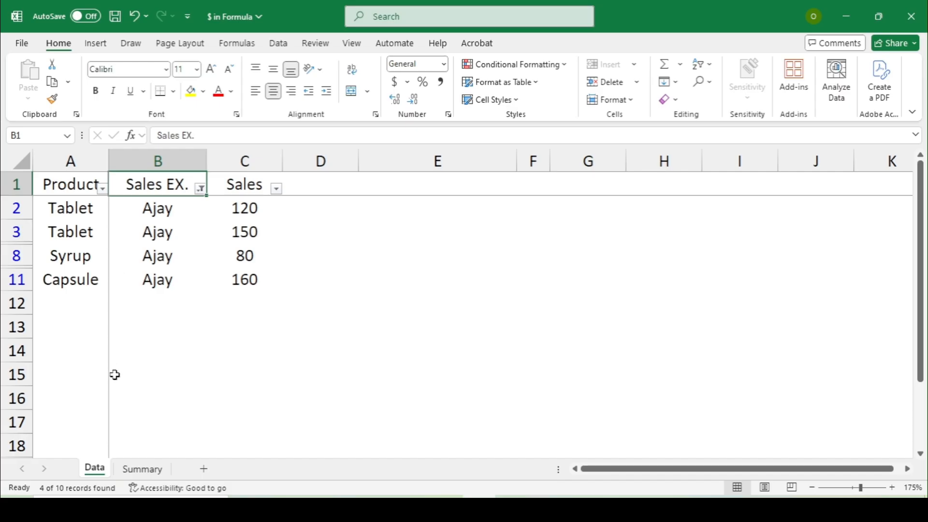
Step: Compare the filtered Tablet sum 270 and Syrup sale 80 with the Summary totals
{"action": "left_click", "coordinate": [142, 469]}
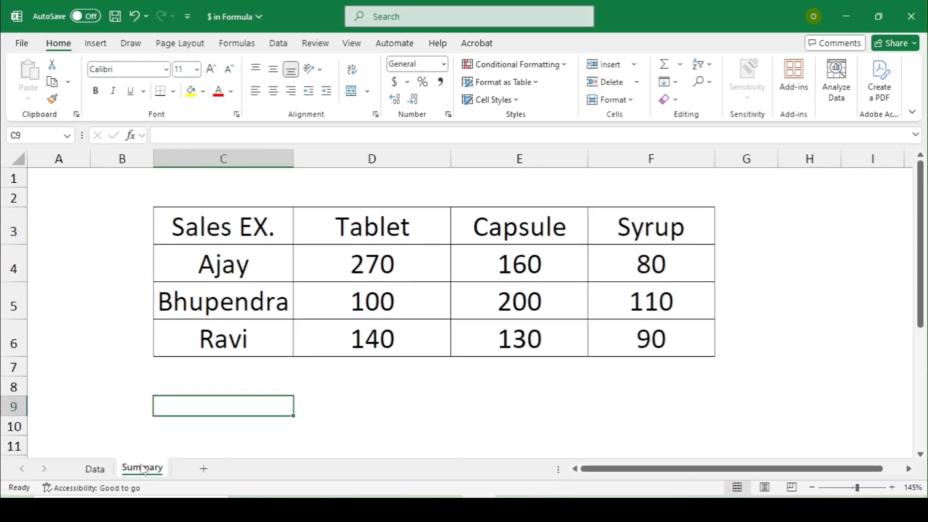
{"action": "left_click", "coordinate": [95, 470]}
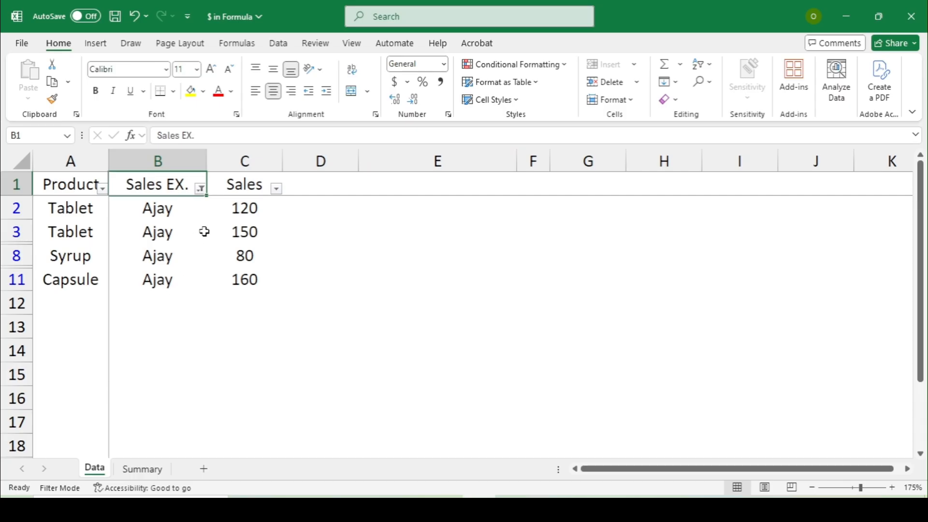
{"action": "left_click_drag", "start_coordinate": [228, 207], "coordinate": [234, 236]}
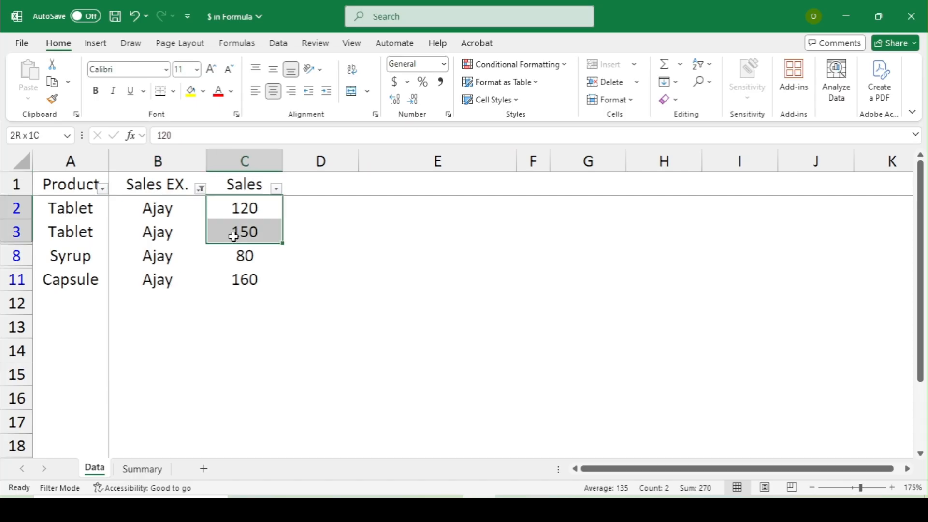
{"action": "left_click", "coordinate": [216, 266]}
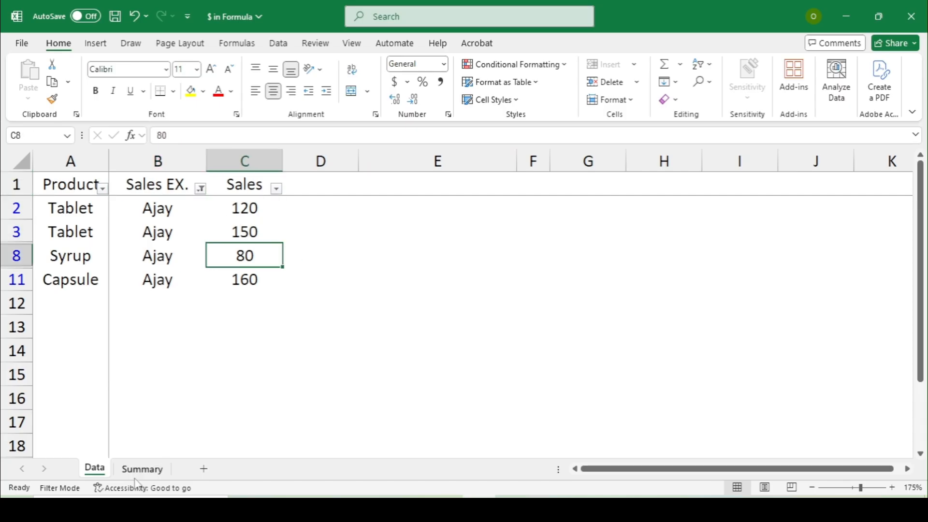
{"action": "left_click", "coordinate": [158, 467]}
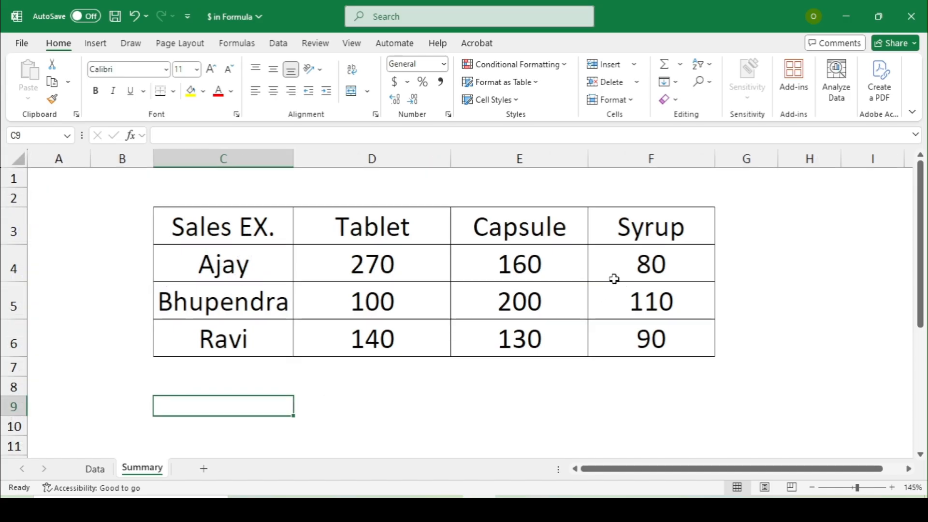
{"action": "left_click", "coordinate": [559, 265]}
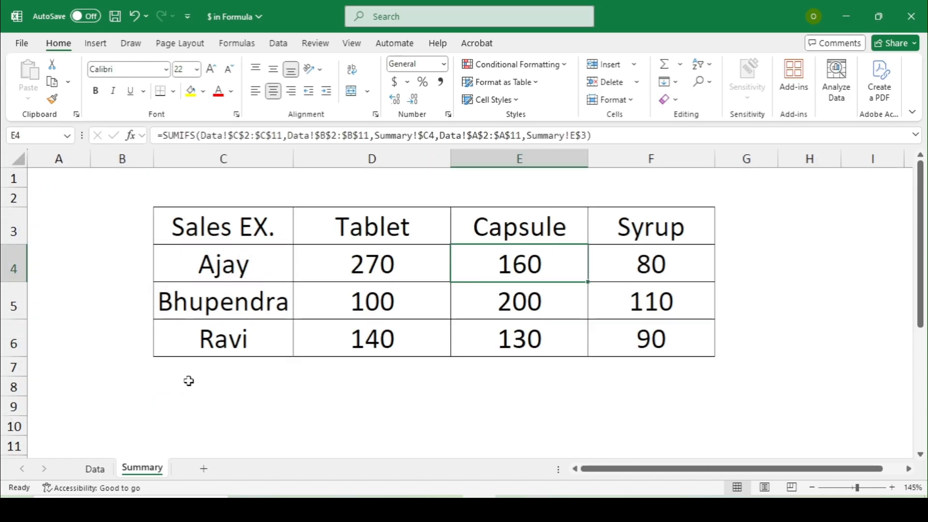
Step: Filter Sales EX. to the second executive and compare Tablet 100 and Capsule 200 with Summary
{"action": "left_click", "coordinate": [111, 471]}
{"action": "left_click", "coordinate": [202, 188]}
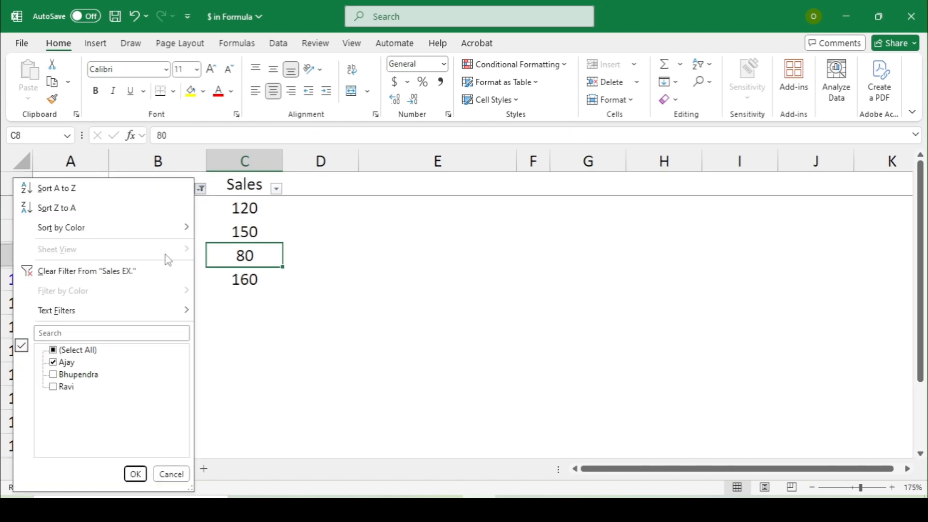
{"action": "left_click", "coordinate": [69, 352]}
{"action": "left_click", "coordinate": [69, 352]}
{"action": "left_click", "coordinate": [72, 375]}
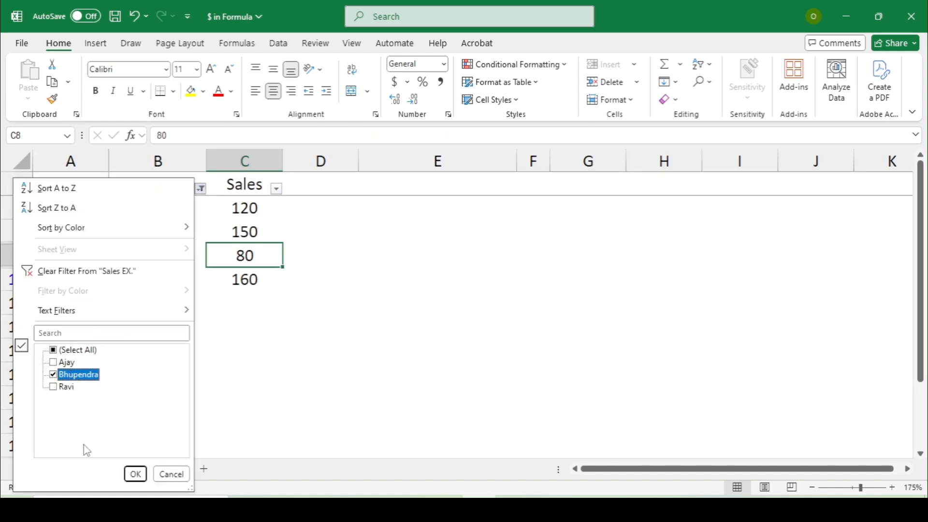
{"action": "left_click", "coordinate": [135, 473]}
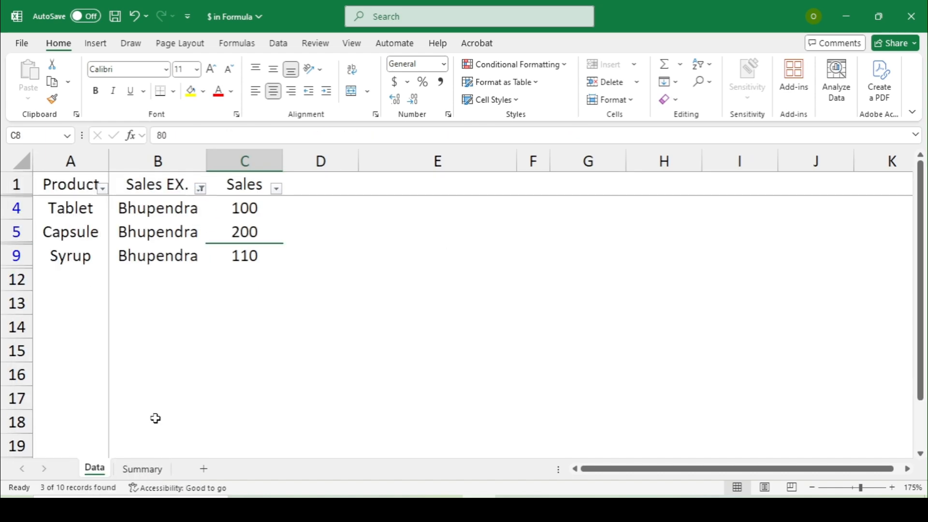
{"action": "left_click", "coordinate": [222, 215]}
{"action": "left_click", "coordinate": [208, 240]}
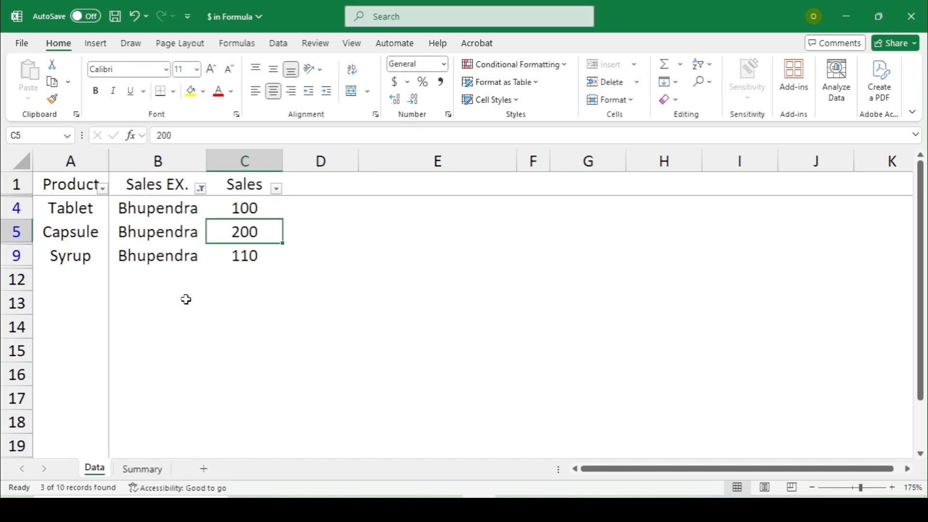
{"action": "left_click", "coordinate": [143, 469]}
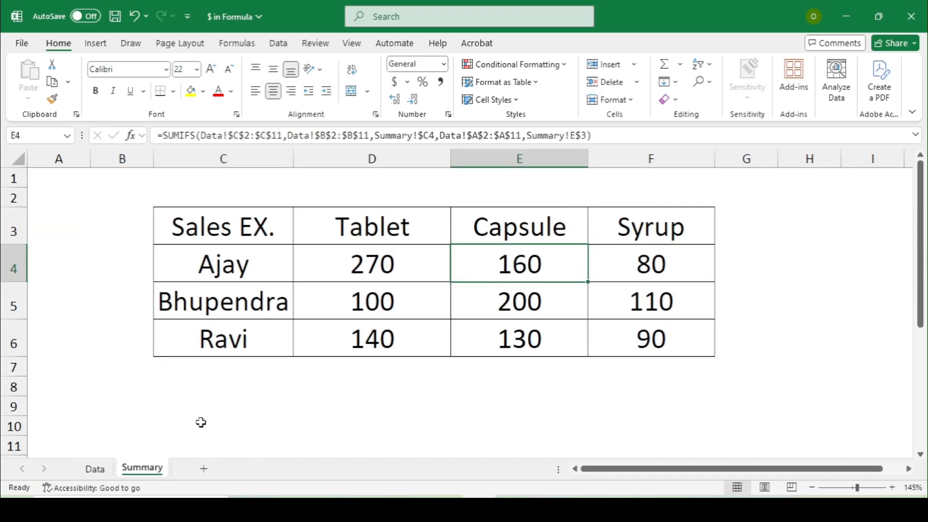
Step: Filter to the remaining executive's rows, then remove the filters and return to Summary
{"action": "left_click", "coordinate": [92, 470]}
{"action": "left_click", "coordinate": [201, 189]}
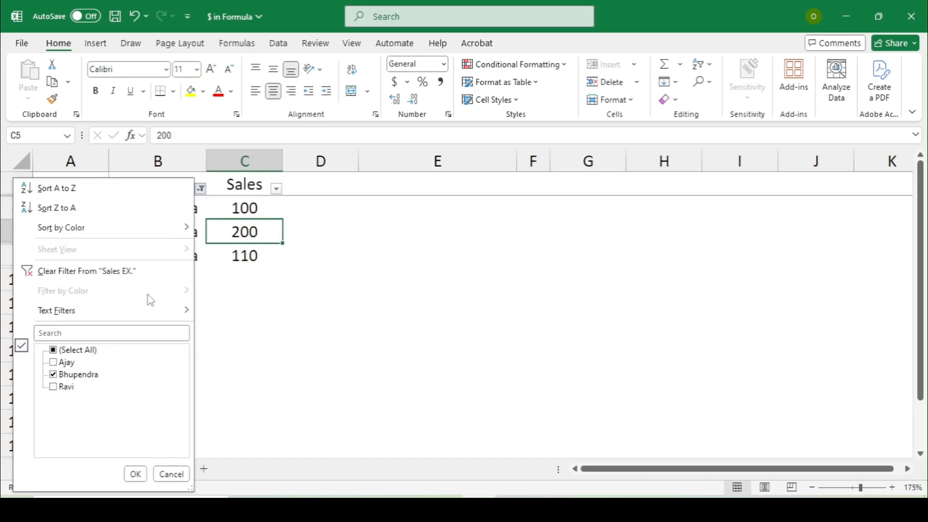
{"action": "left_click", "coordinate": [74, 375]}
{"action": "left_click", "coordinate": [67, 386]}
{"action": "left_click", "coordinate": [134, 475]}
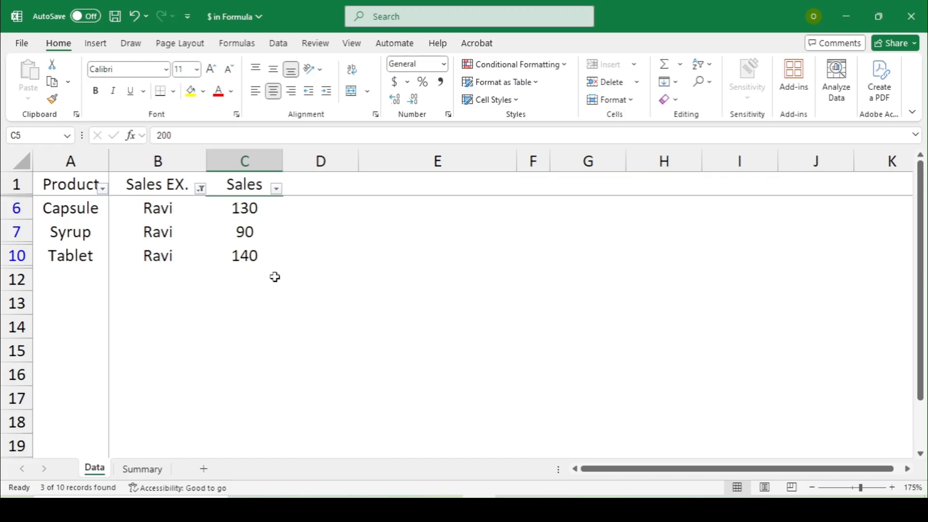
{"action": "key", "text": "ctrl+shift+l"}
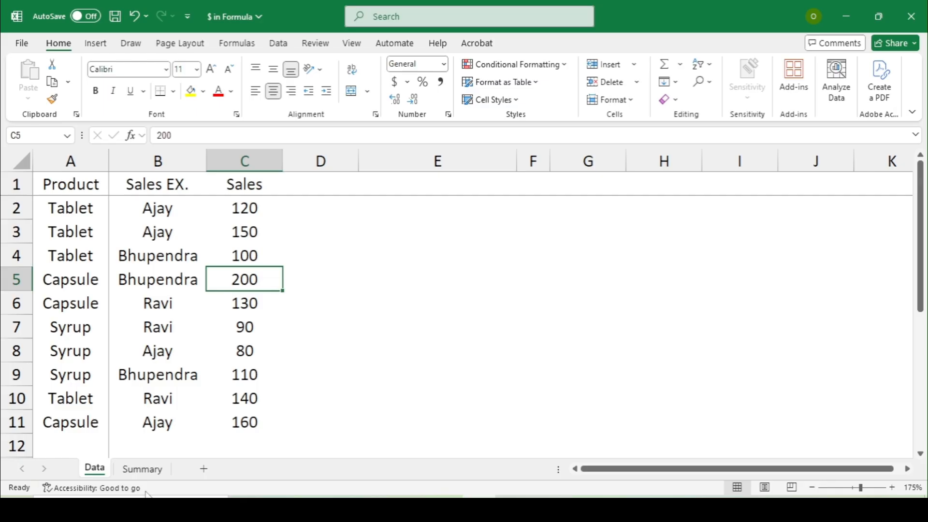
{"action": "left_click", "coordinate": [142, 469]}
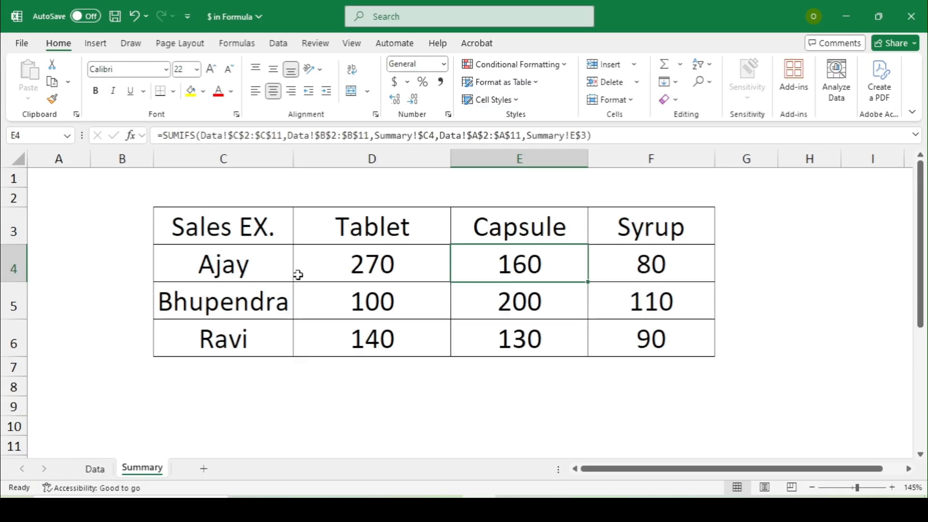
{"action": "left_click", "coordinate": [255, 266]}
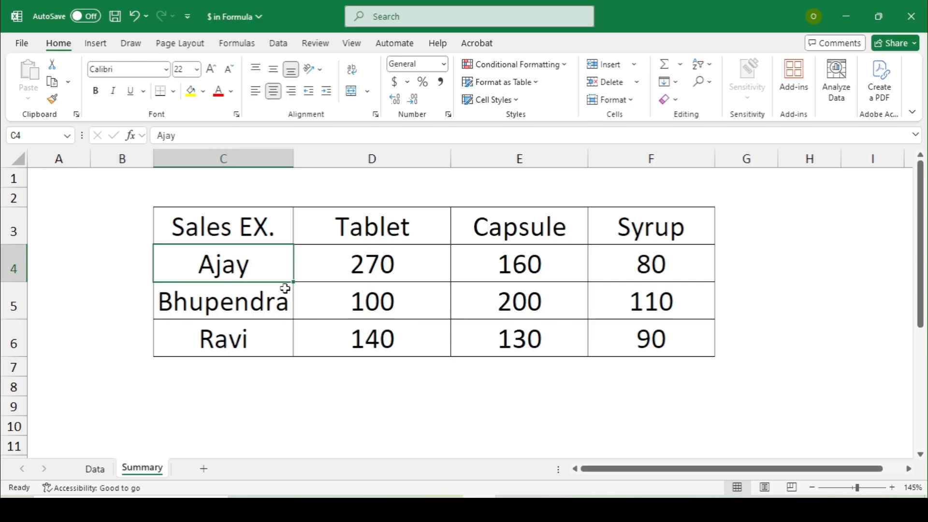
{"action": "key", "text": "Right"}
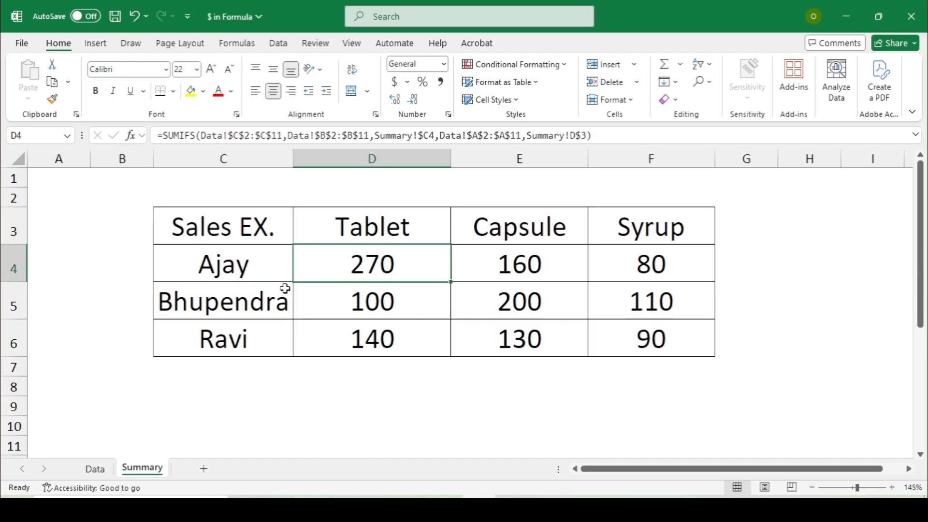
{"action": "left_click", "coordinate": [230, 136]}
Step: Highlight the $C$2:$C$11, $C4 and D$3 references in D4's SUMIFS formula
{"action": "left_click_drag", "start_coordinate": [230, 135], "coordinate": [283, 136]}
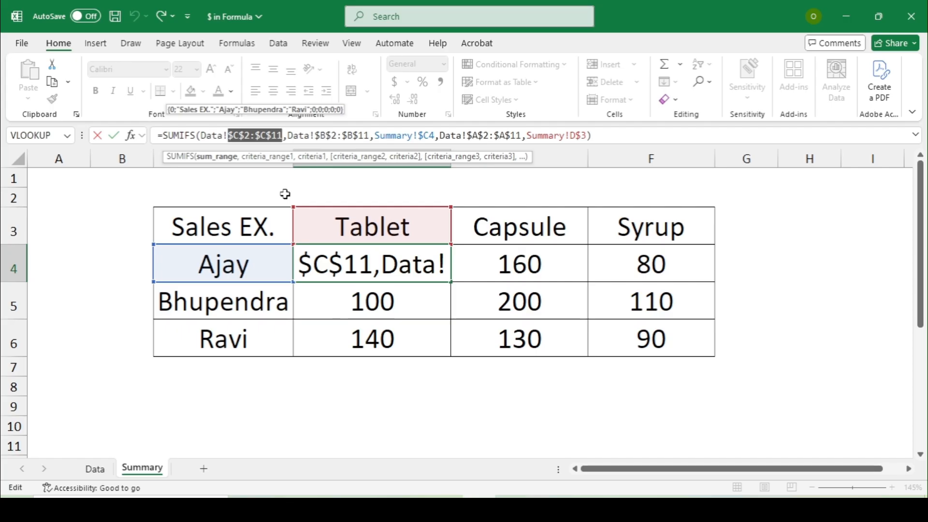
{"action": "left_click", "coordinate": [452, 404]}
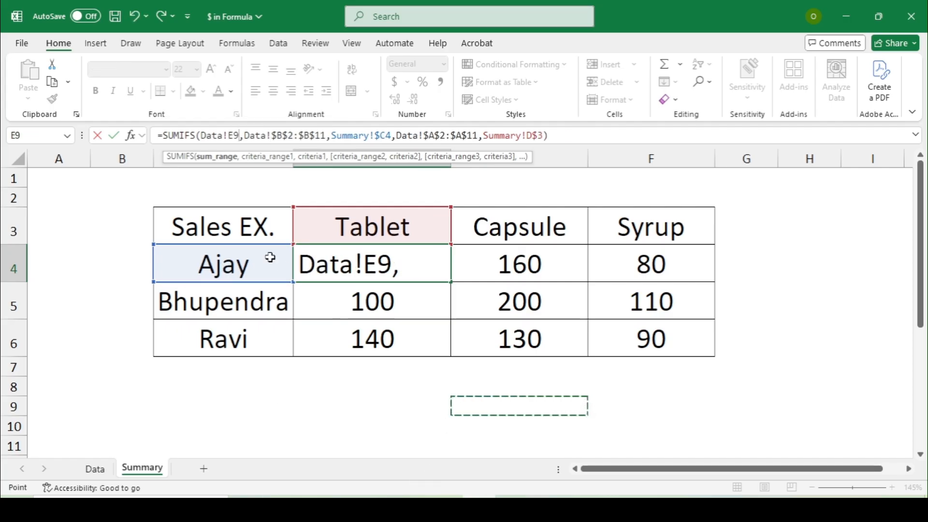
{"action": "key", "text": "Escape"}
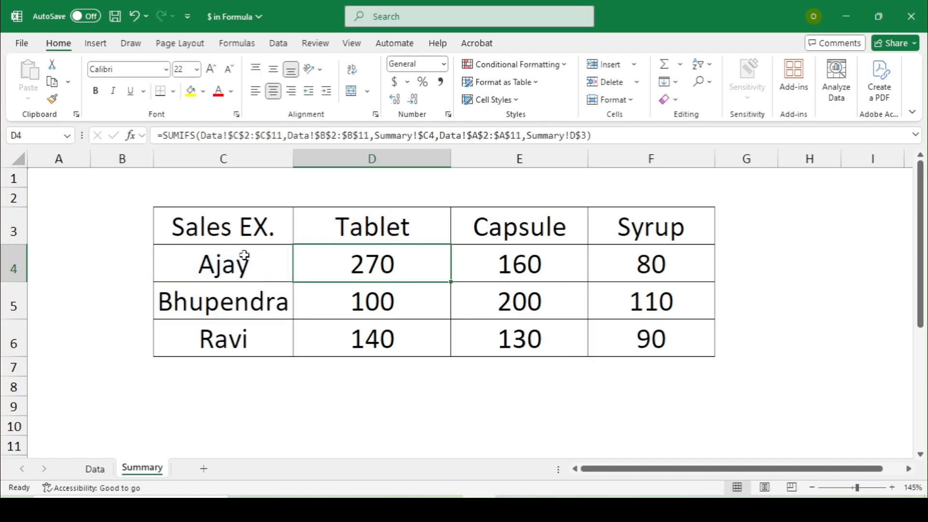
{"action": "left_click", "coordinate": [283, 254]}
{"action": "left_click", "coordinate": [328, 263]}
{"action": "left_click", "coordinate": [420, 135]}
{"action": "left_click_drag", "start_coordinate": [418, 135], "coordinate": [435, 135]}
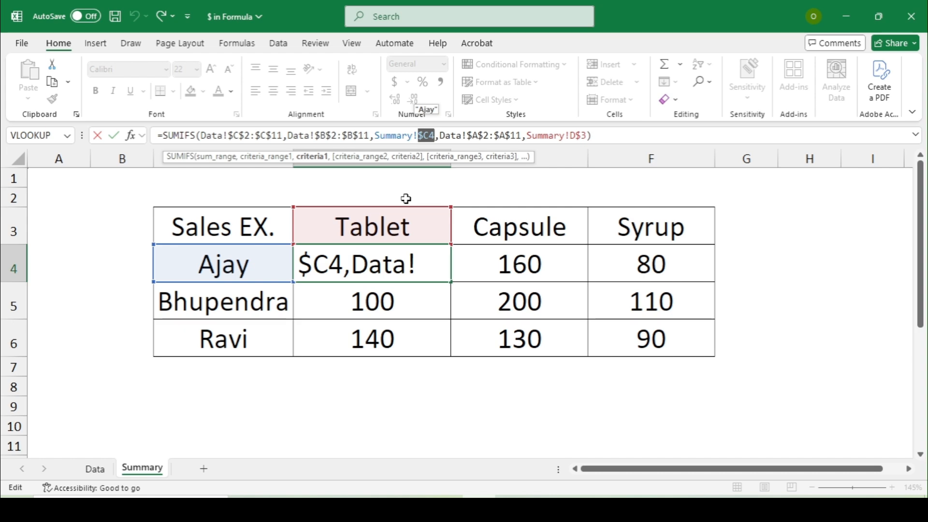
{"action": "double_click", "coordinate": [571, 135]}
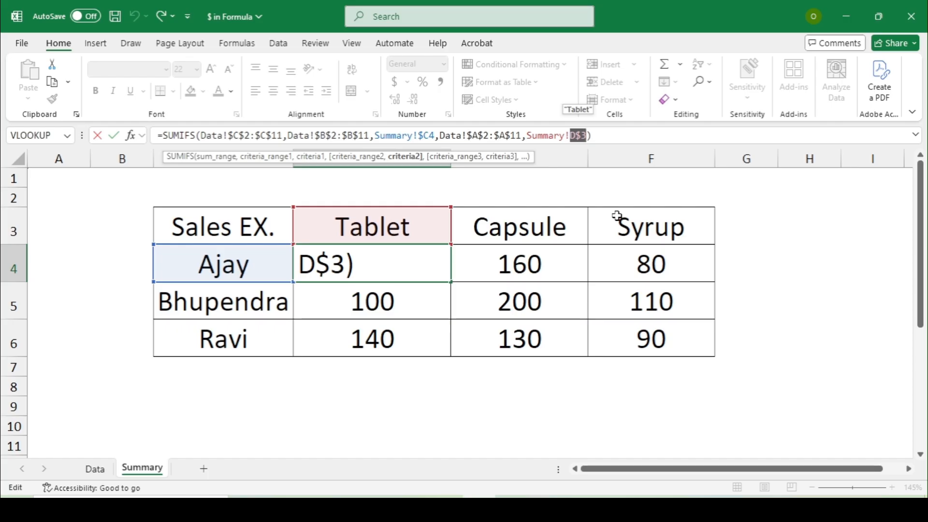
Step: Commit D4's SUMIFS unchanged with Ctrl+Enter so it shows 270 again
{"action": "key", "text": "ctrl+Return"}
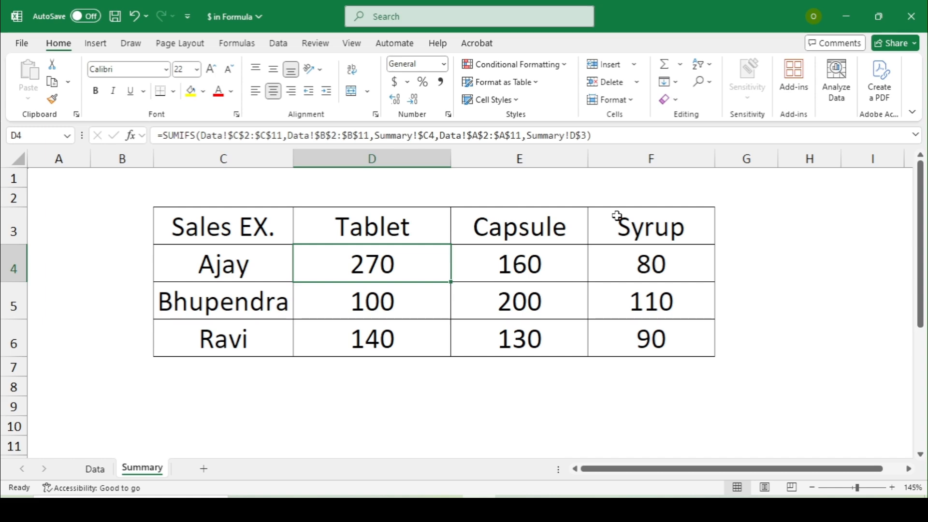